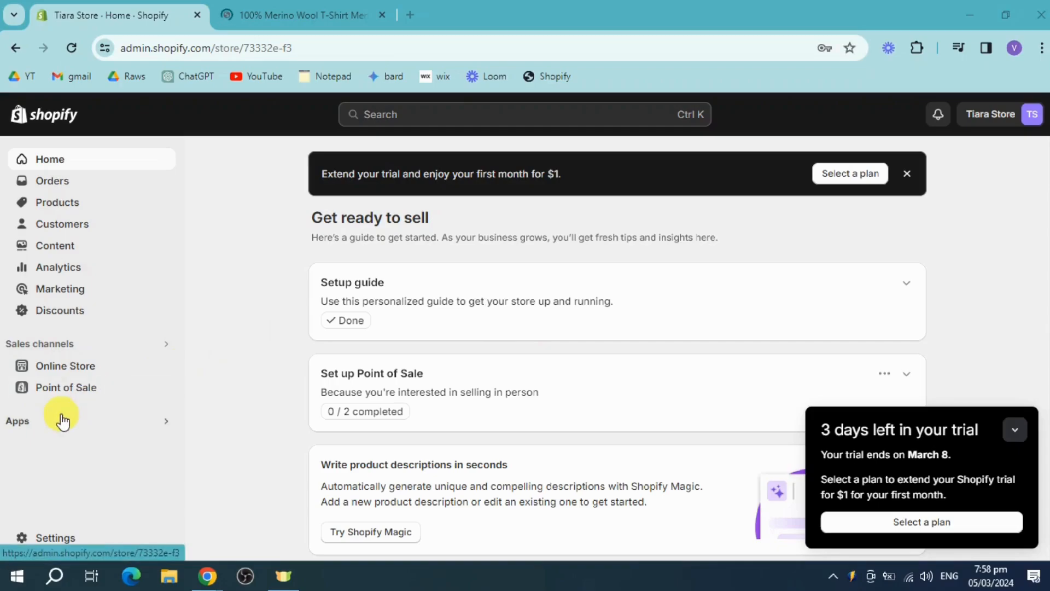
Step: Search the store's apps for judge.me and open the Judge.me AliExpress Reviews listing
click(57, 422)
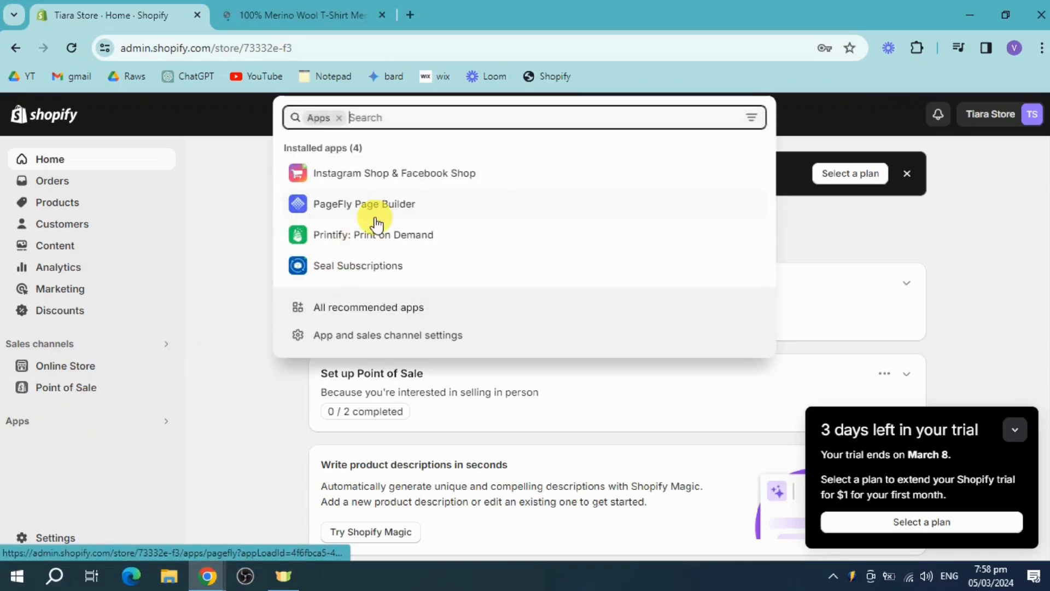
text(judge.me)
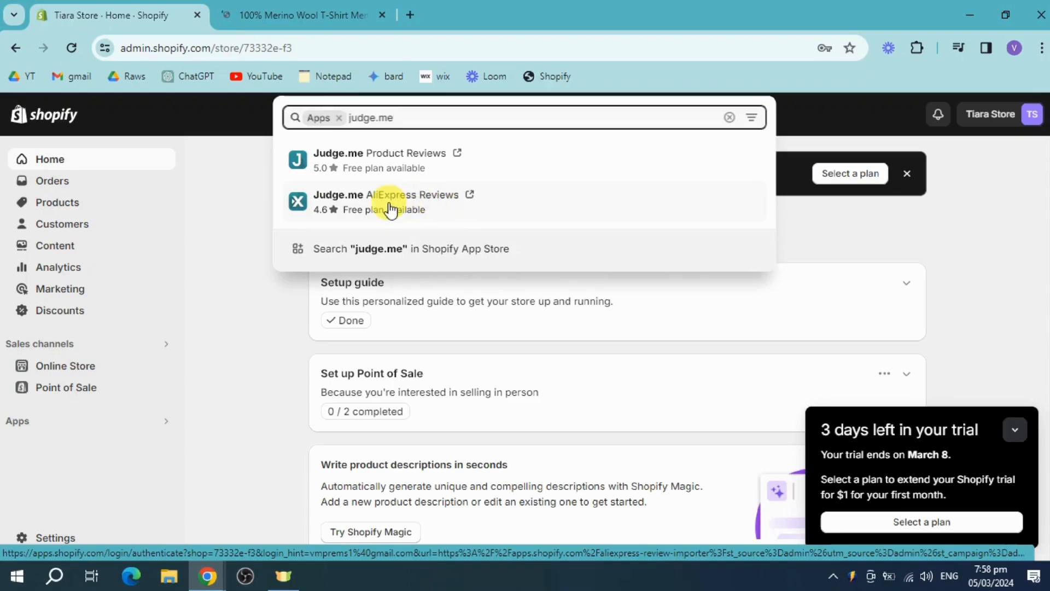
click(441, 203)
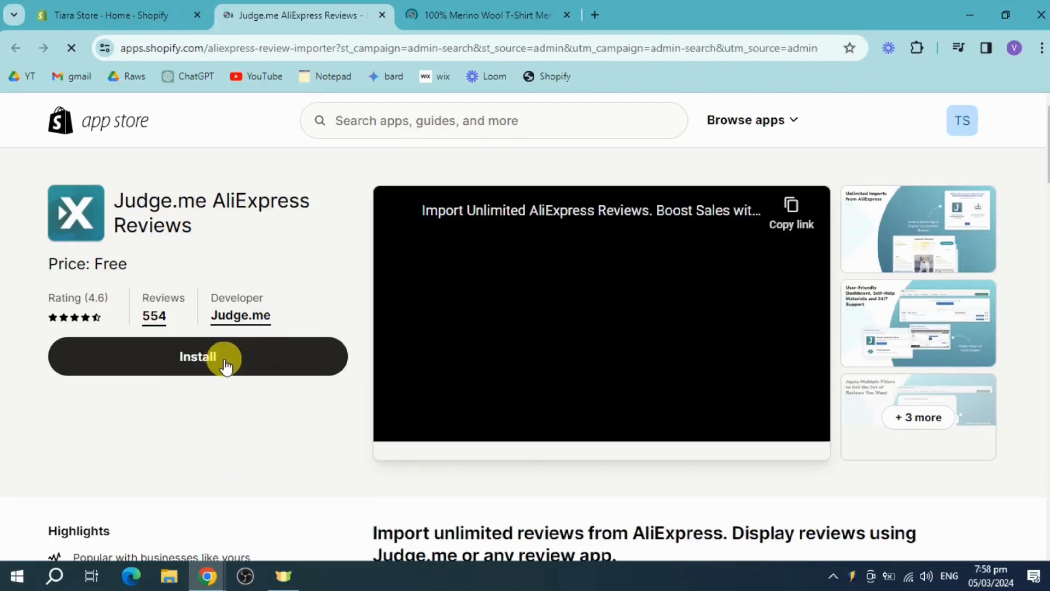
Step: Install the Judge.me AliExpress Reviews app on the store, granting the access it requests
click(227, 360)
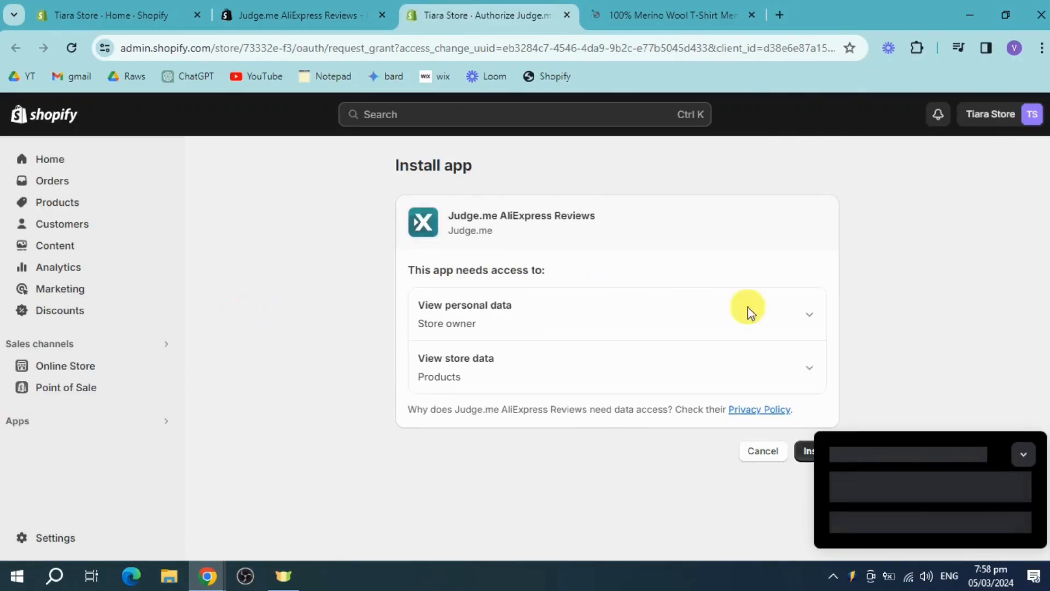
click(1022, 425)
click(810, 450)
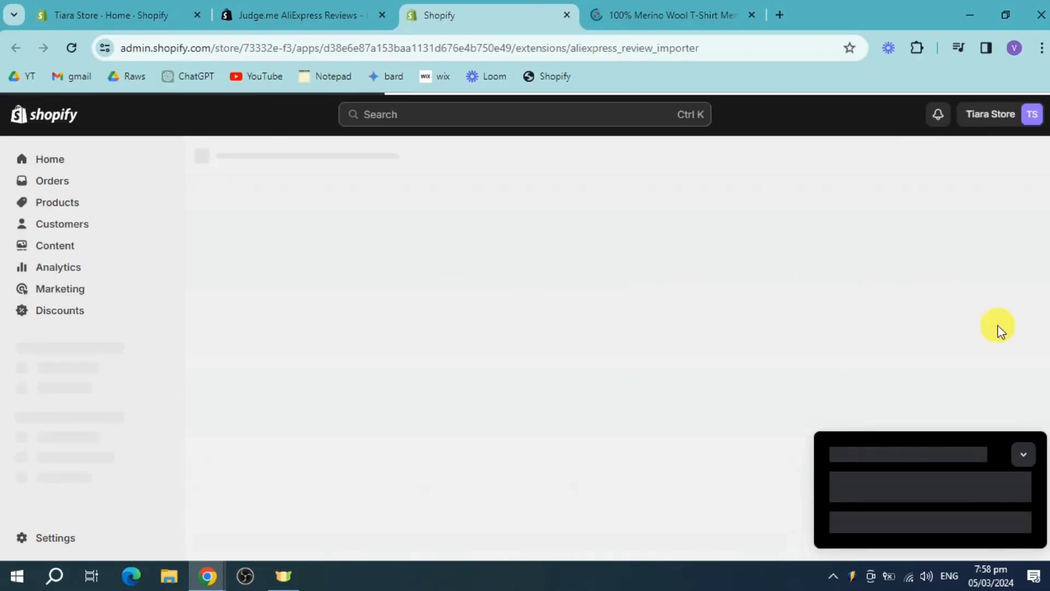
click(1024, 454)
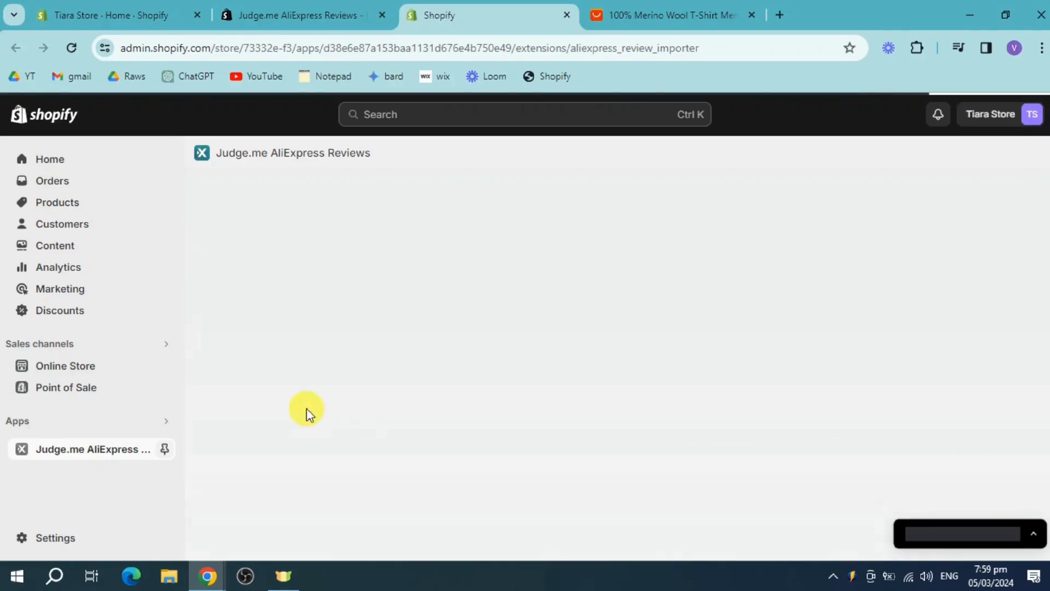
click(165, 450)
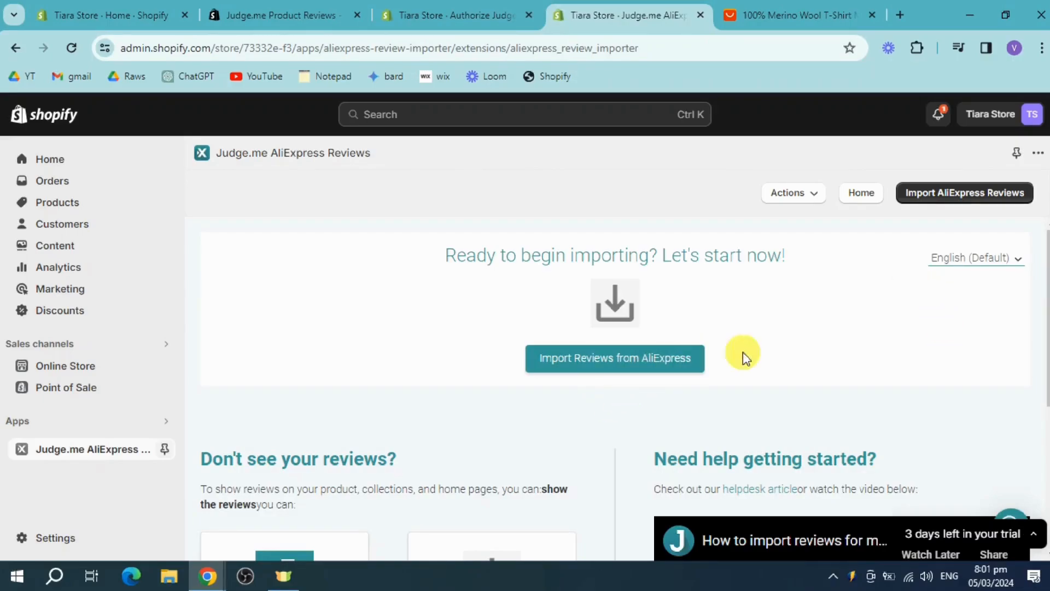
Step: Start a review import from AliExpress and enter the URL of the open 100% Merino Wool T-Shirt product page as the source
click(654, 372)
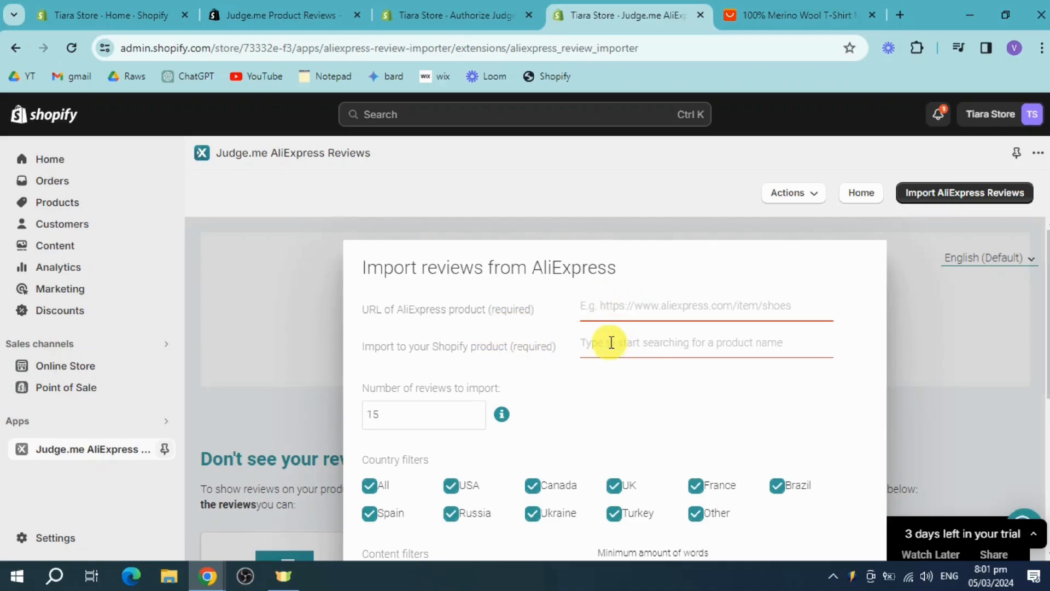
click(795, 10)
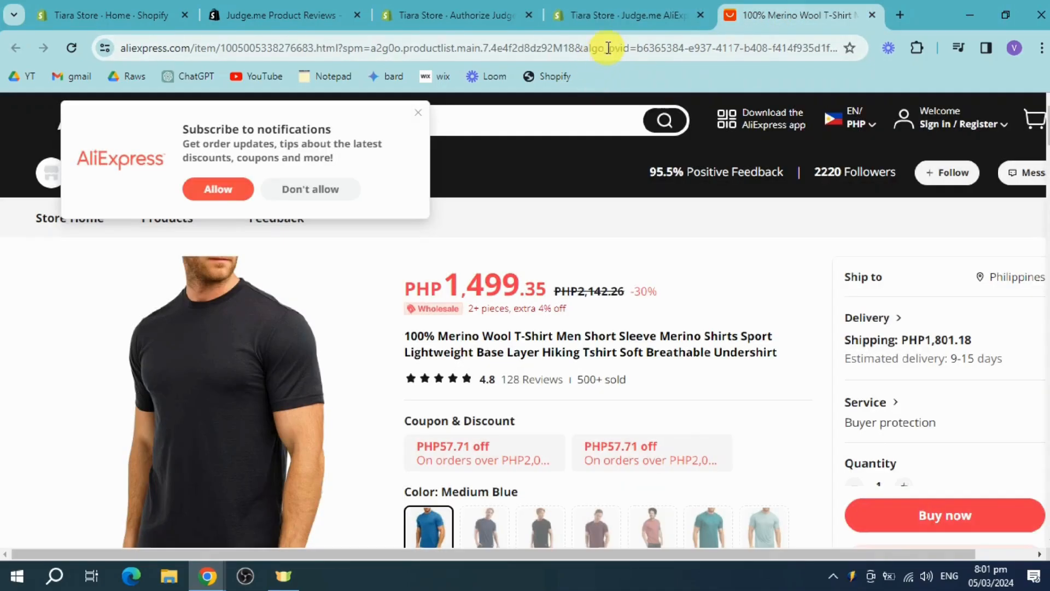
click(608, 48)
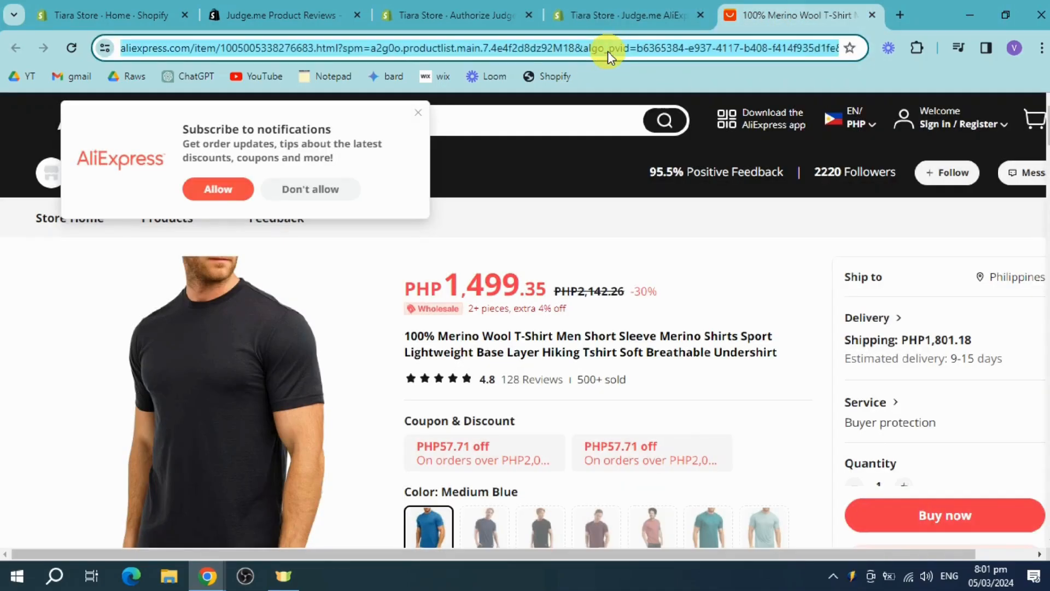
click(602, 14)
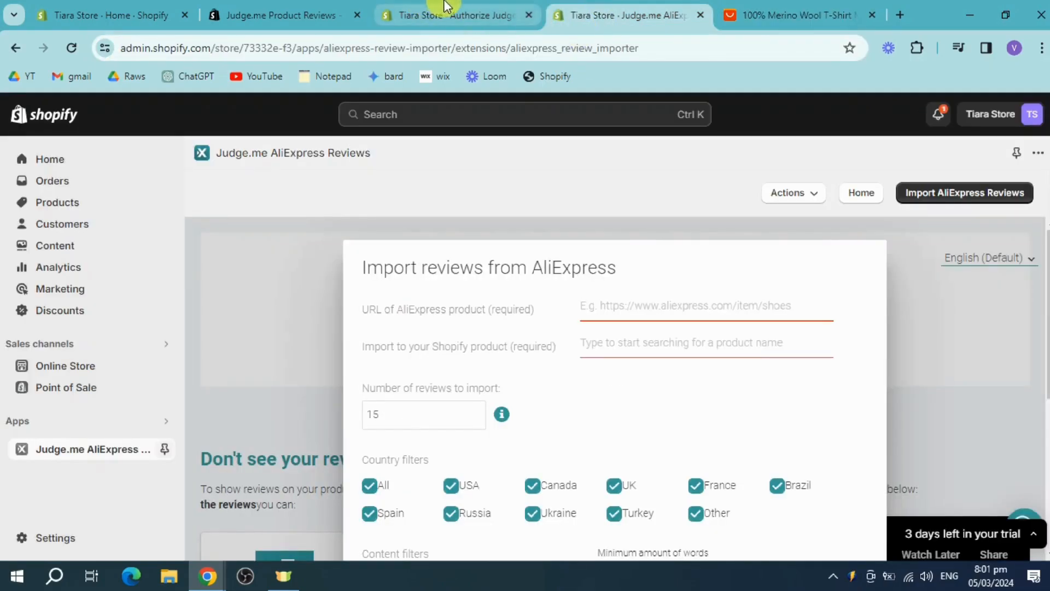
click(652, 311)
key(ctrl+v)
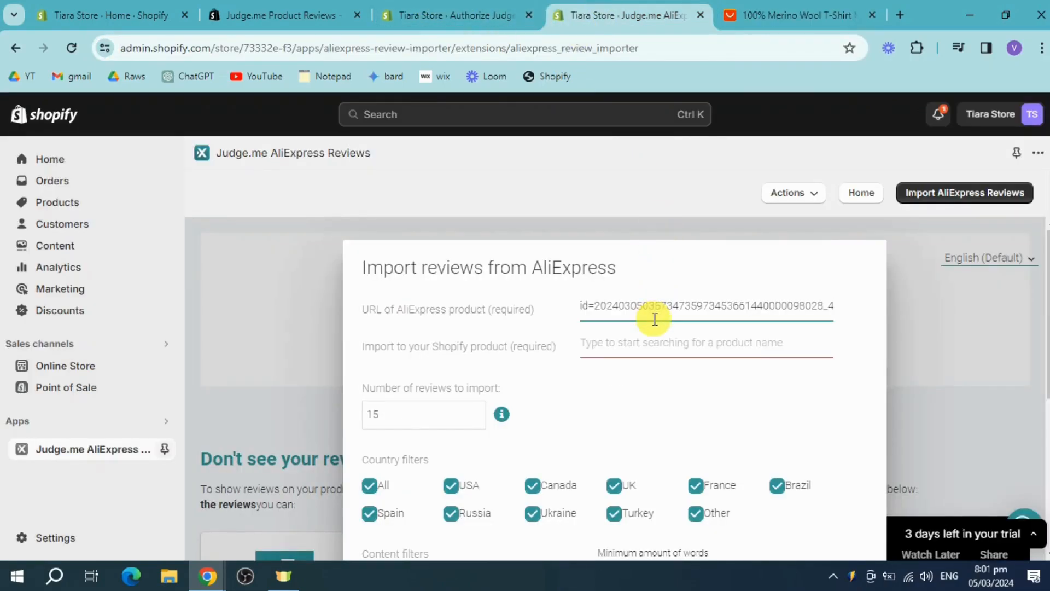
click(675, 344)
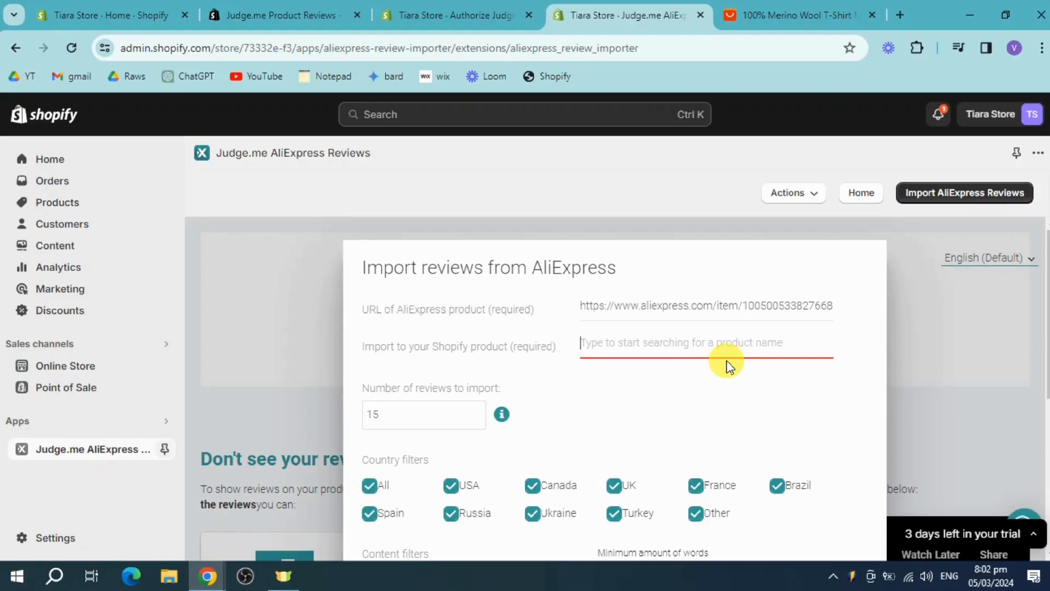
text(tshirt)
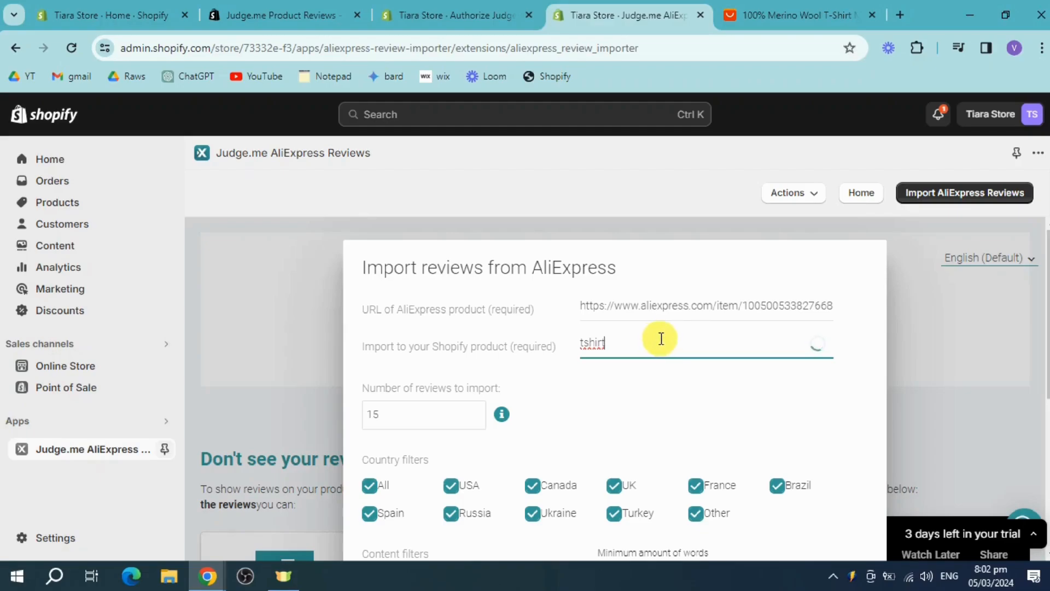
scroll(822, 358, down, 1)
scroll(822, 359, up, 1)
key(BackSpace)
key(BackSpace)
key(BackSpace)
key(BackSpace)
key(BackSpace)
key(BackSpace)
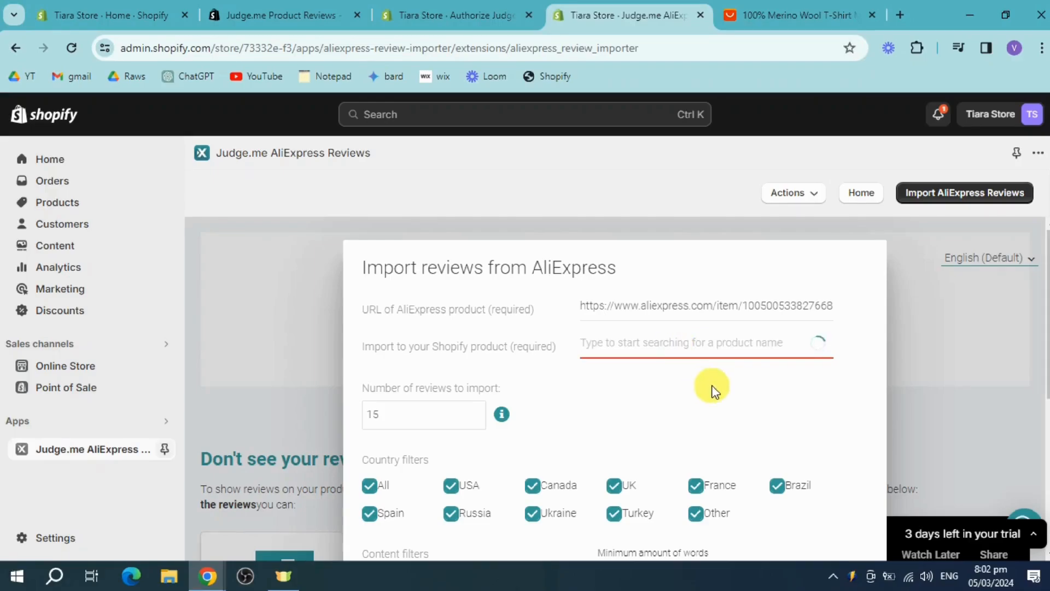
Step: Choose Tshirt as the Shopify product to receive the reviews and set the number of reviews to import to 2
text(tshirt)
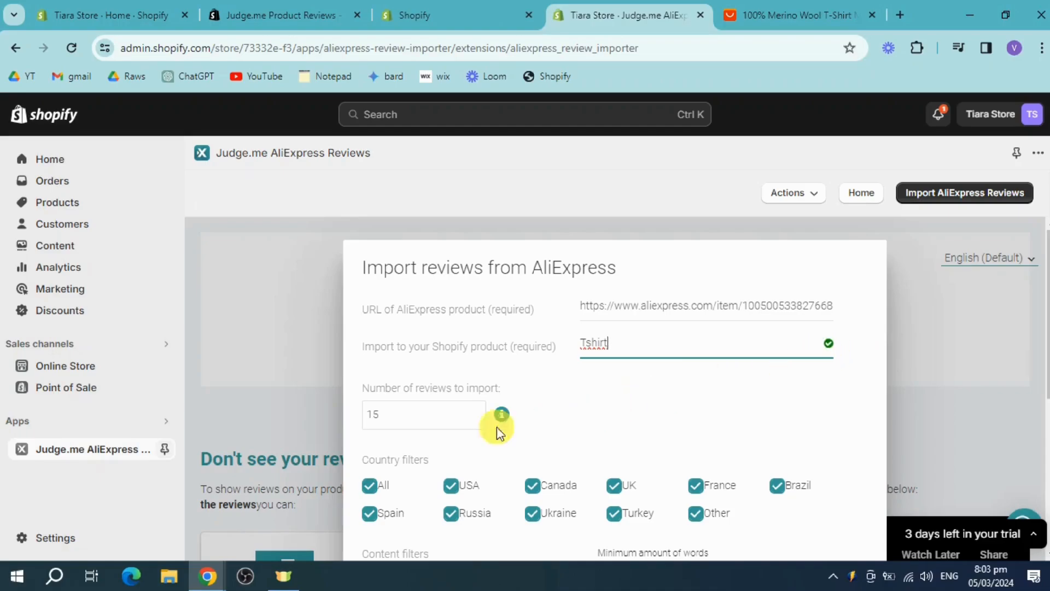
click(423, 412)
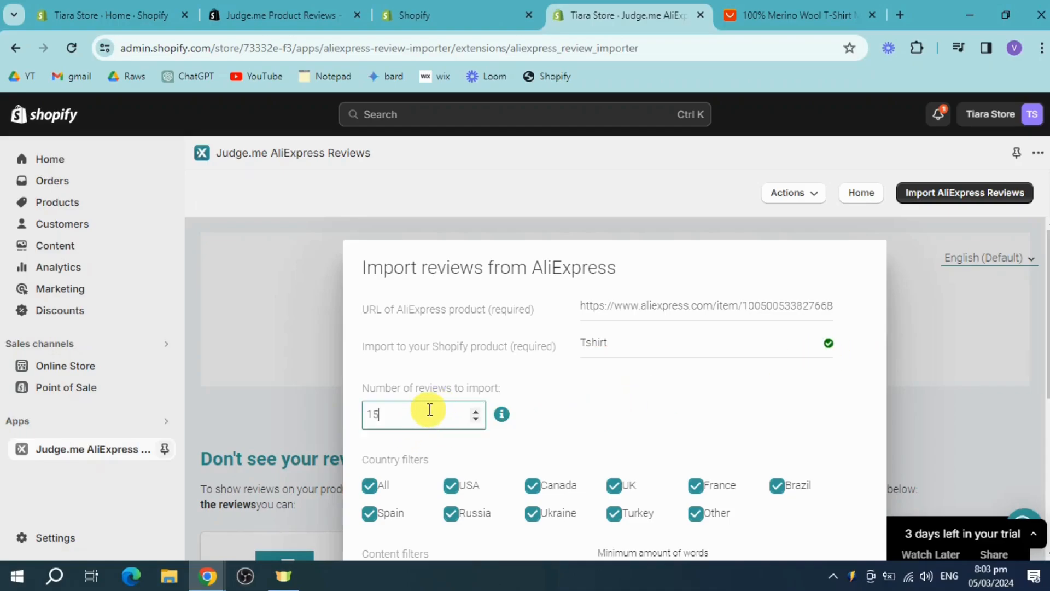
key(ctrl+a)
text(2)
Step: Run the review import with the remaining filter and translation settings as they are, then go to the app's homepage
scroll(649, 429, down, 3)
scroll(428, 442, down, 2)
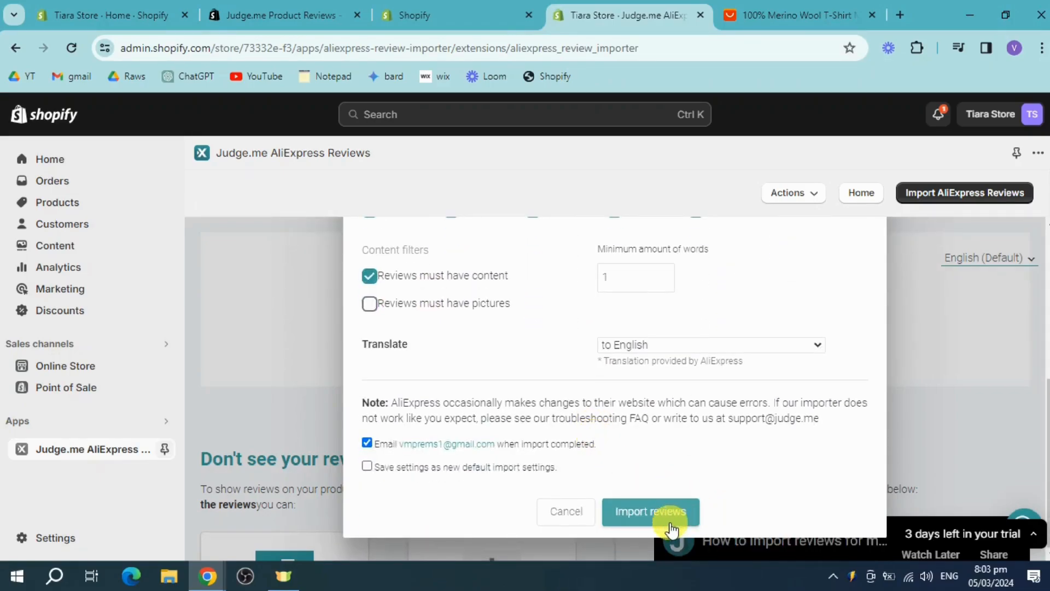
click(668, 513)
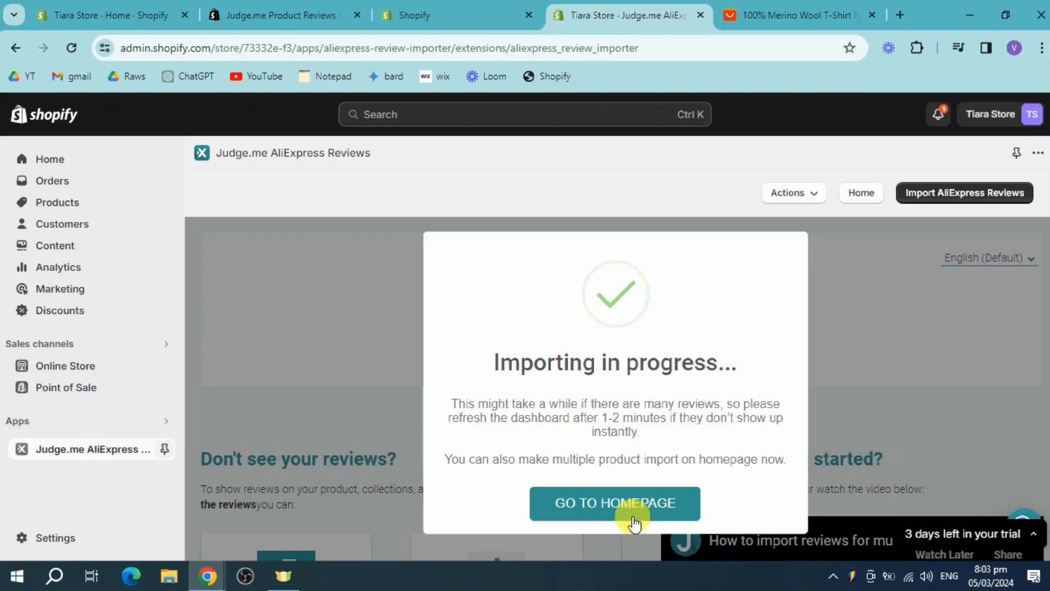
click(633, 521)
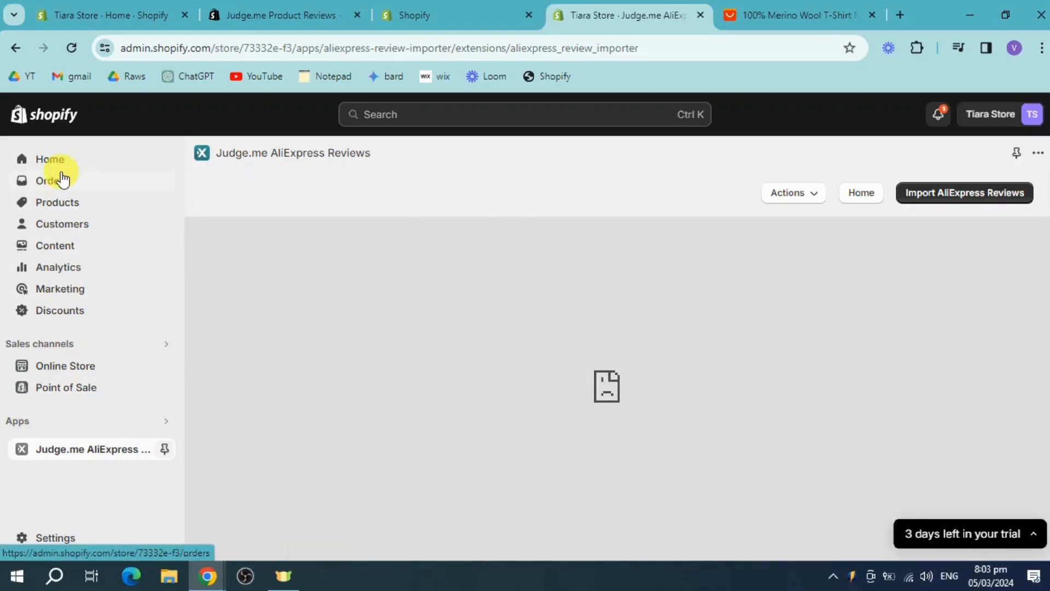
Step: View the online store from the admin home and open the Tshirt product from the featured products
click(63, 161)
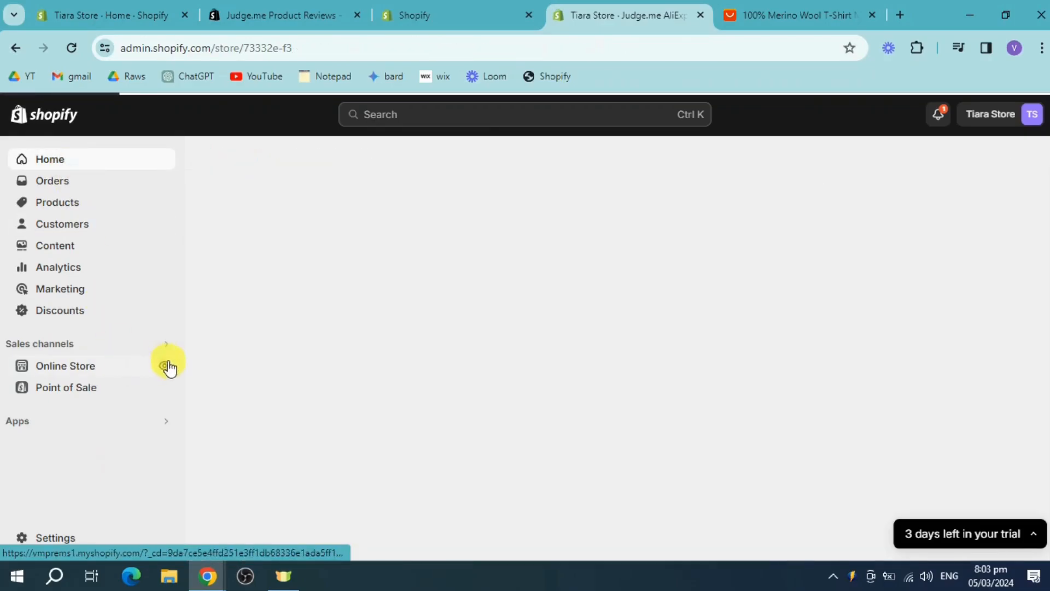
click(167, 366)
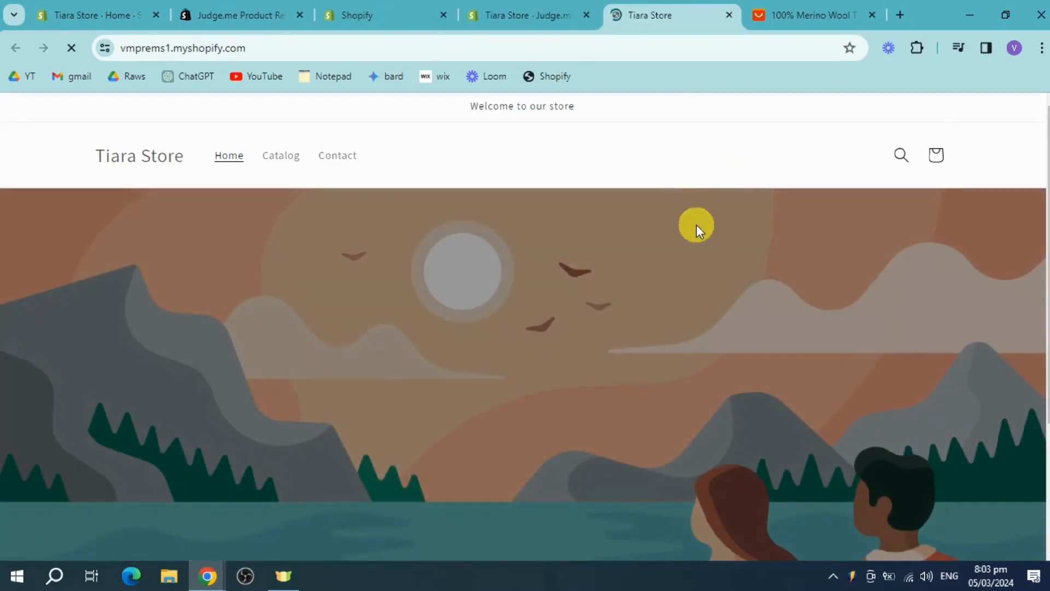
scroll(477, 409, down, 3)
scroll(602, 380, down, 7)
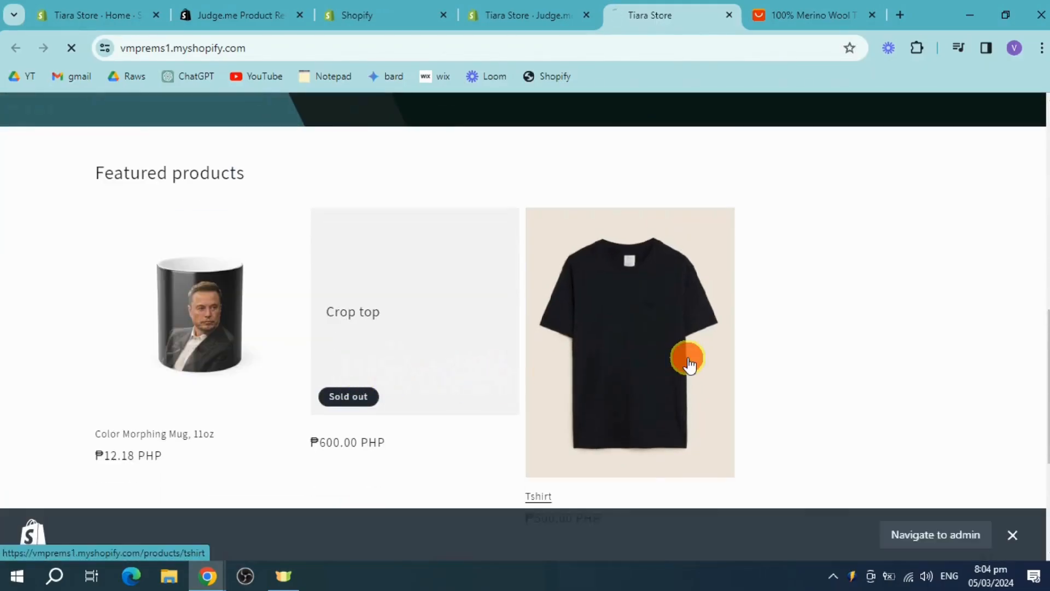
click(664, 367)
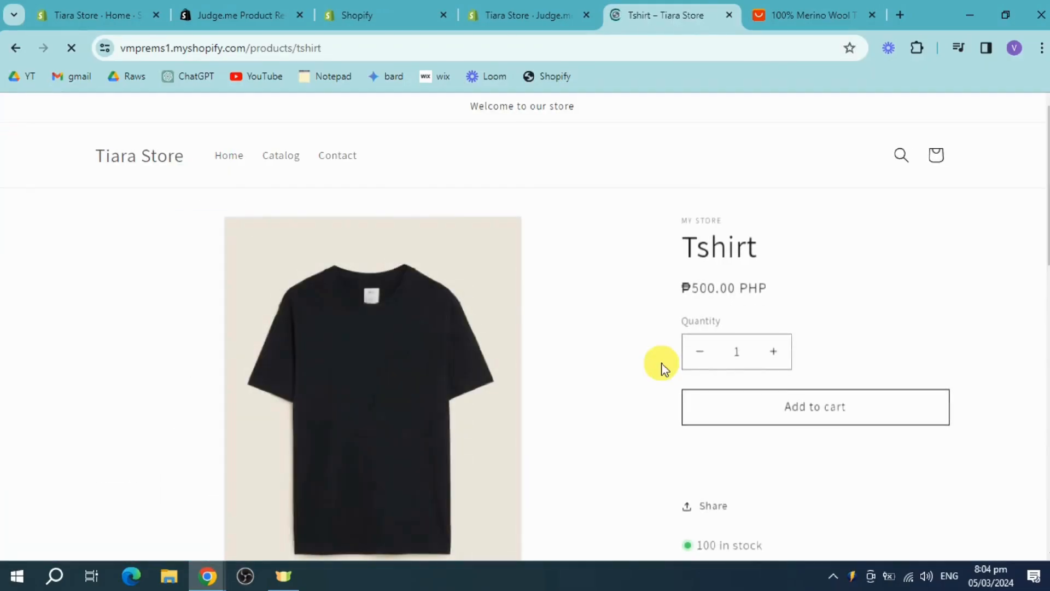
Step: Examine the full Tshirt product page for the imported reviews
scroll(684, 372, down, 4)
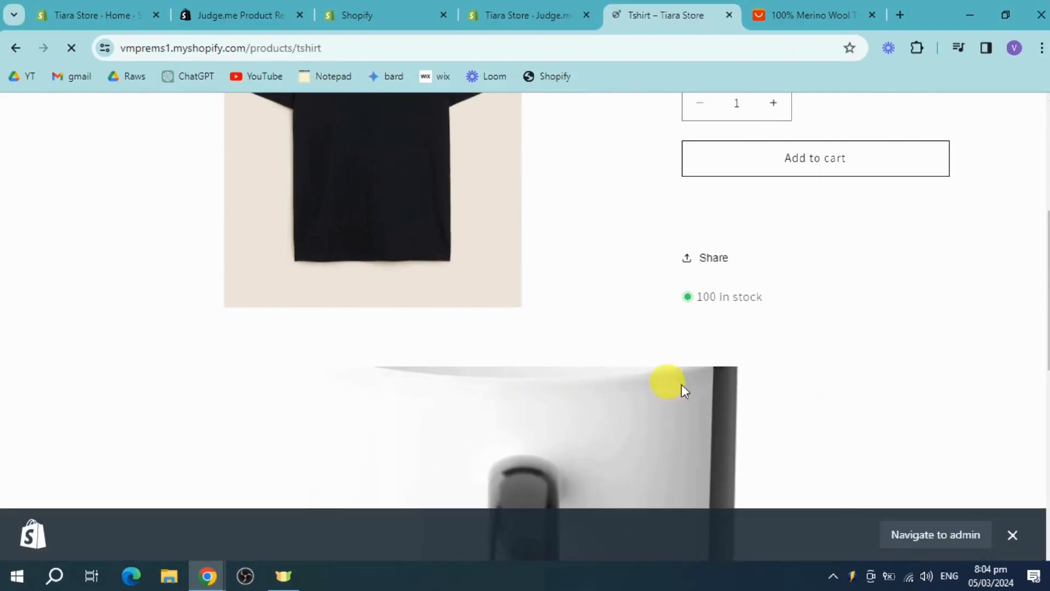
scroll(682, 383, down, 6)
scroll(857, 377, up, 10)
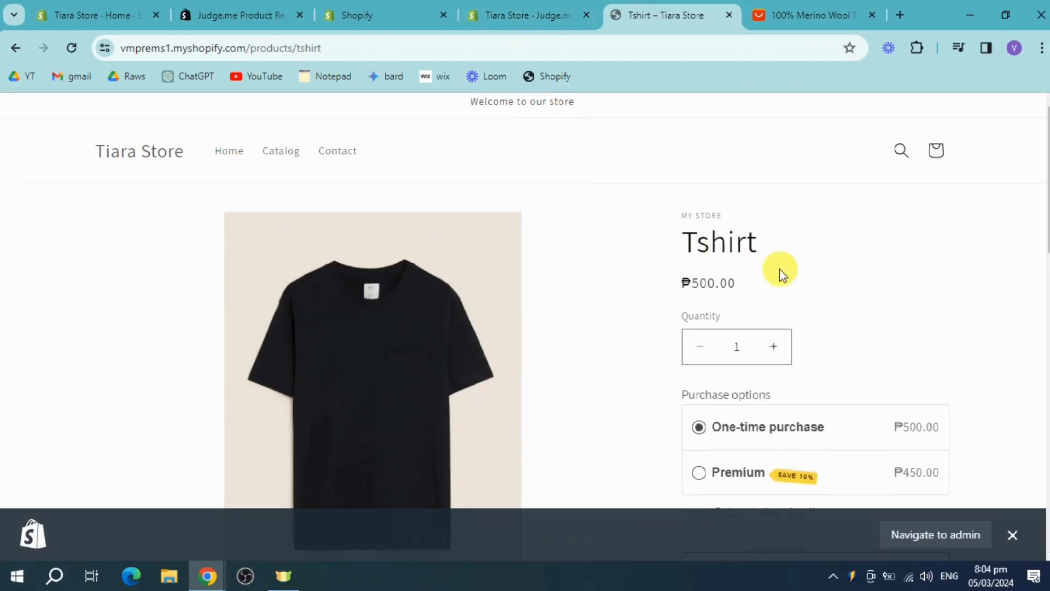
scroll(780, 269, down, 5)
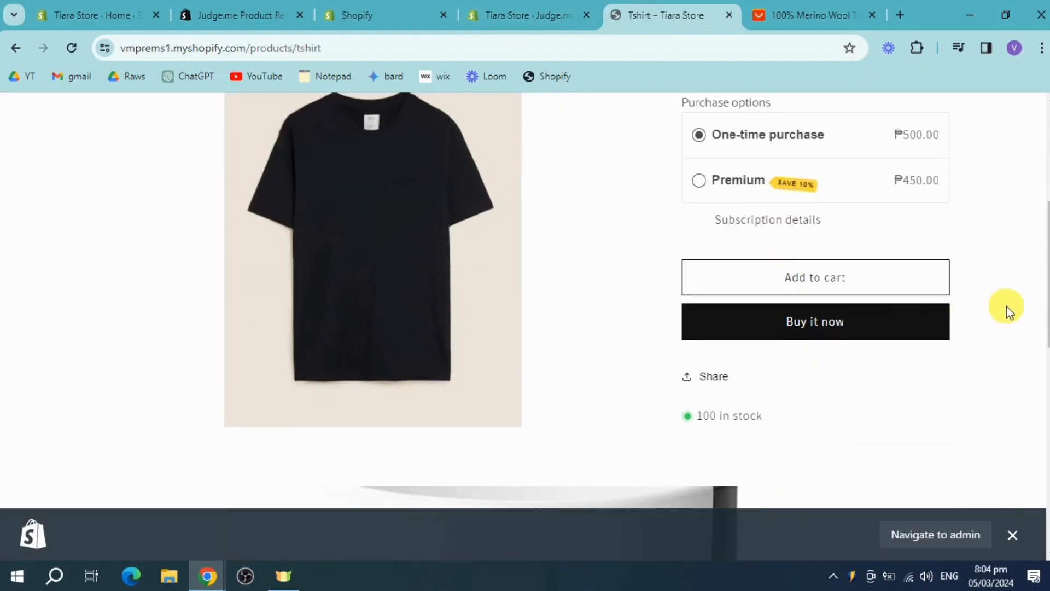
scroll(1006, 306, down, 10)
scroll(1007, 306, up, 5)
scroll(1006, 306, up, 10)
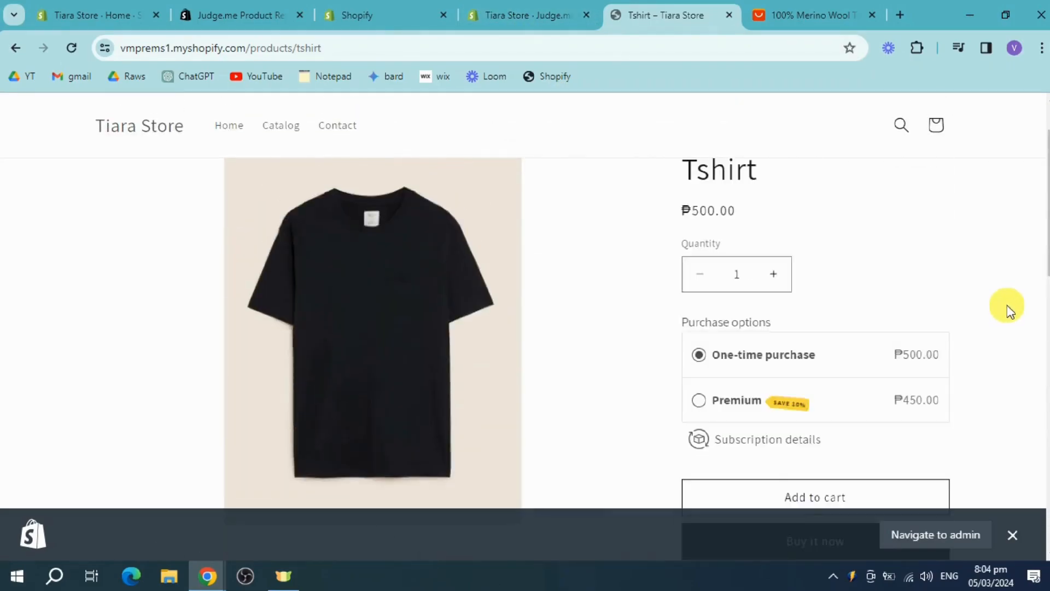
Step: Return to the admin's Online Store themes, view the store from there, and check the Tshirt product page for reviews again
click(538, 9)
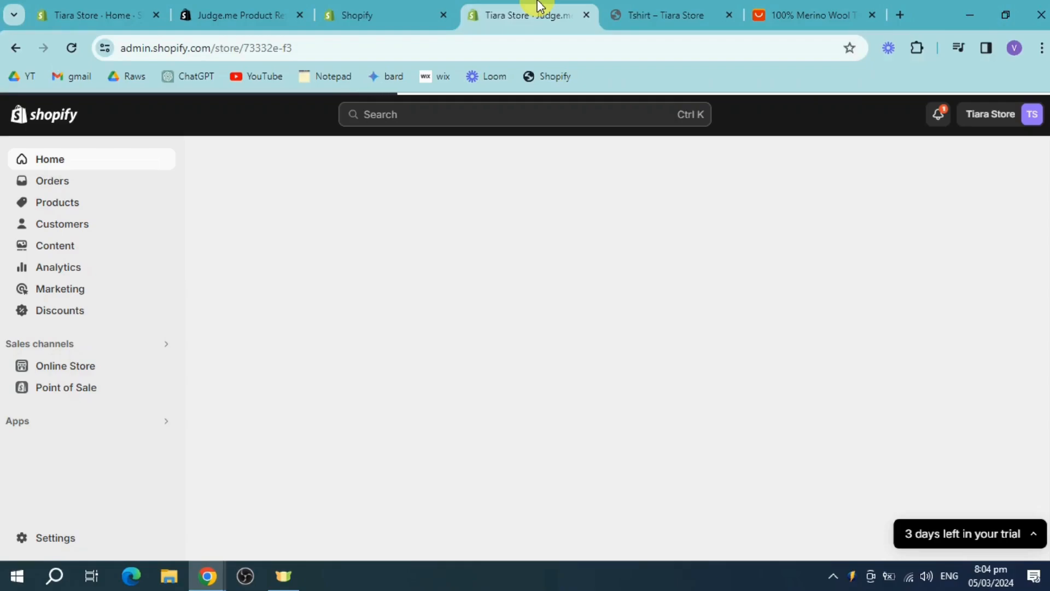
click(91, 370)
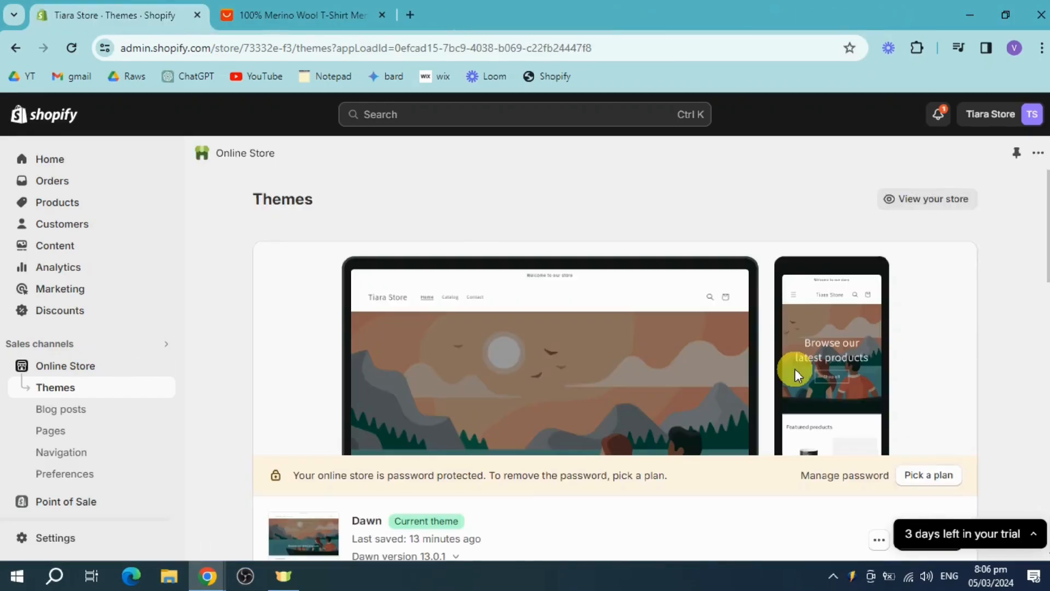
click(925, 207)
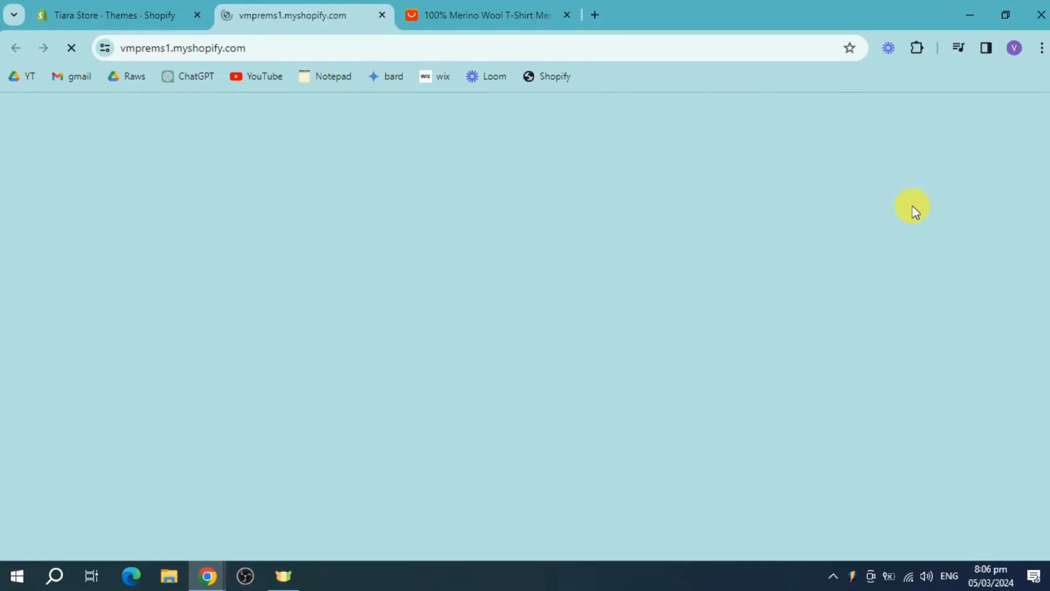
scroll(432, 310, down, 15)
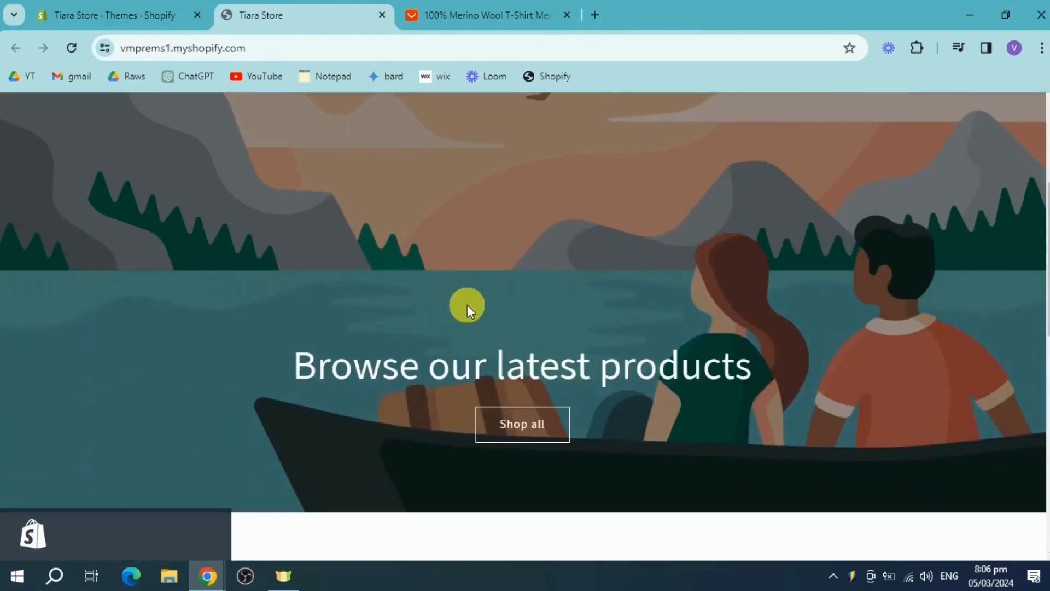
click(615, 176)
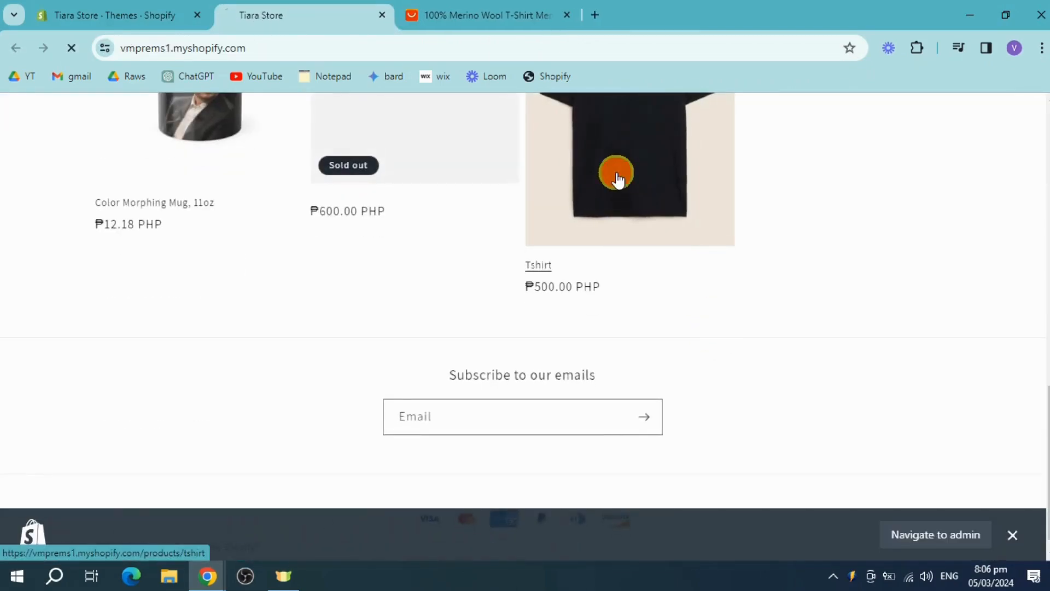
scroll(706, 306, down, 6)
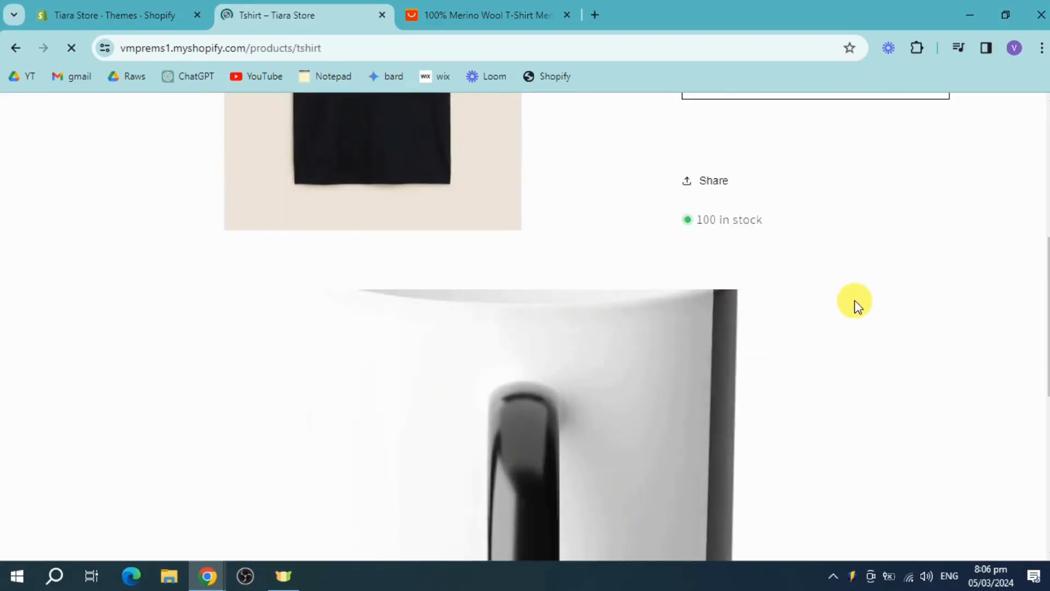
scroll(857, 305, up, 5)
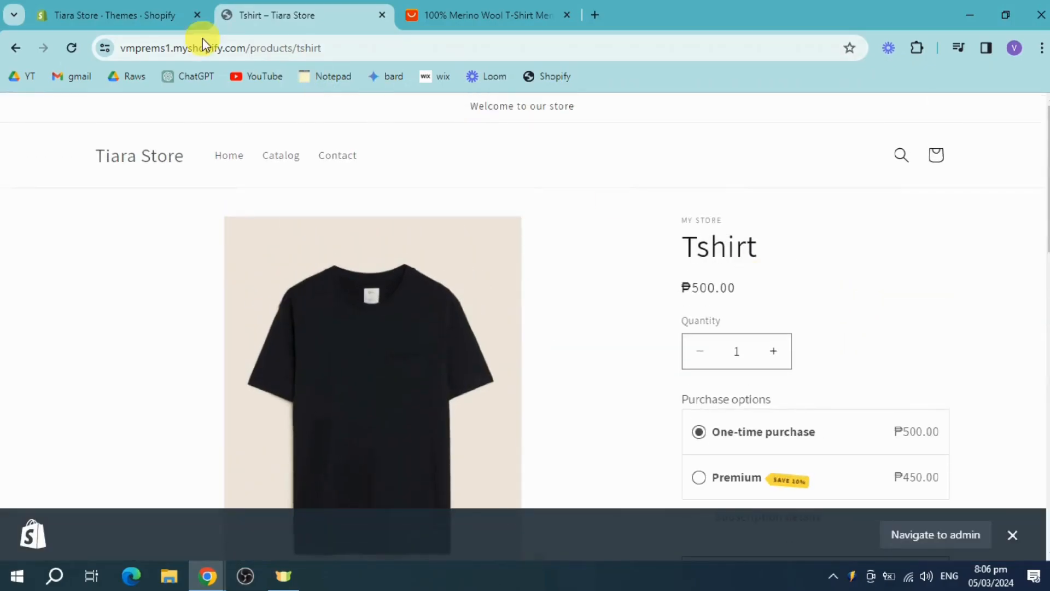
Step: Return to the admin's themes, customize the current Dawn theme, and switch the editor to the default product template
click(112, 12)
scroll(683, 315, down, 4)
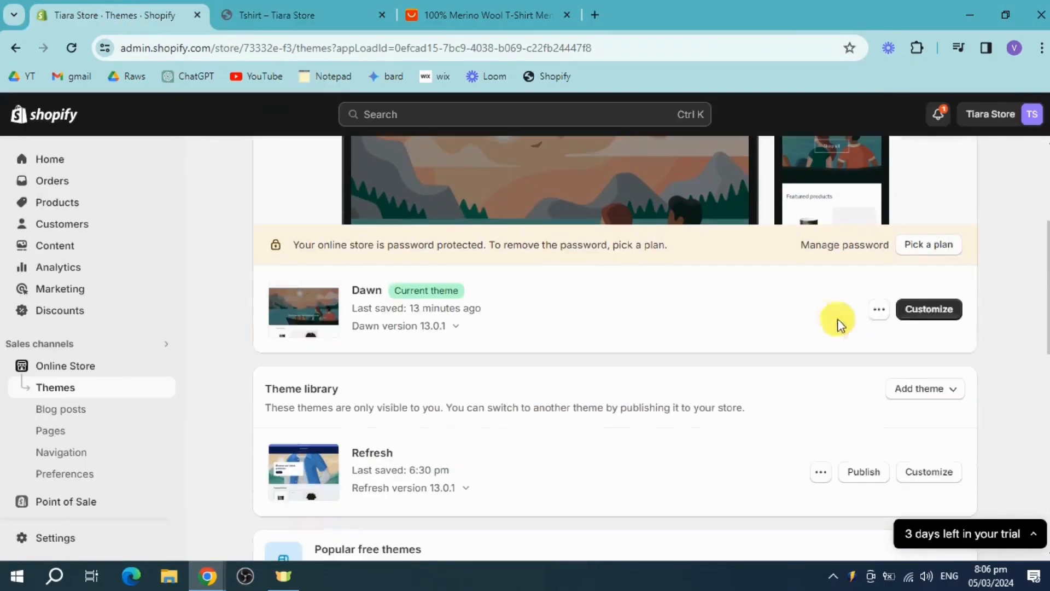
click(909, 304)
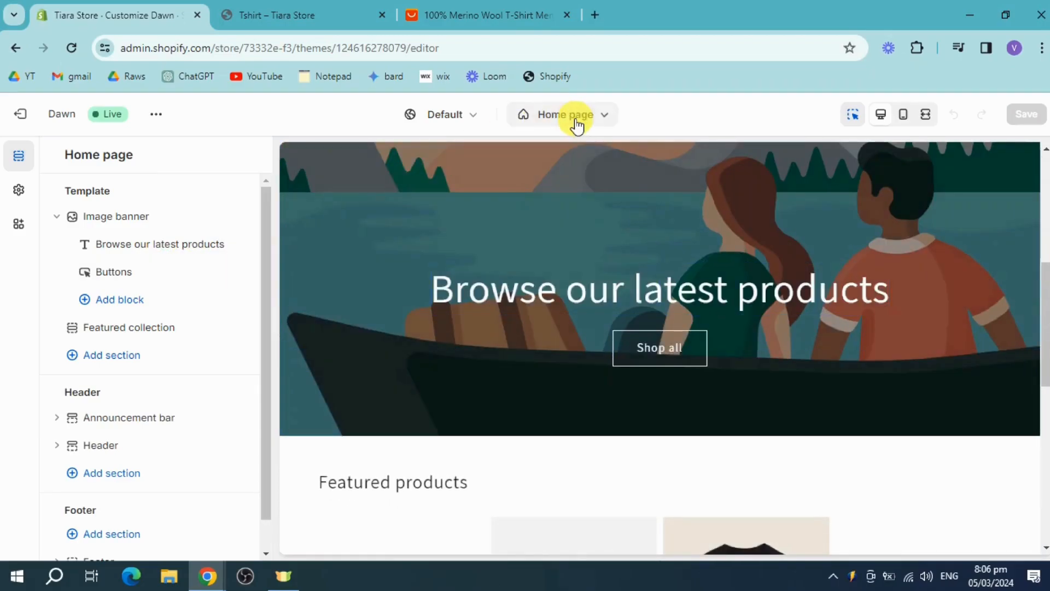
click(576, 122)
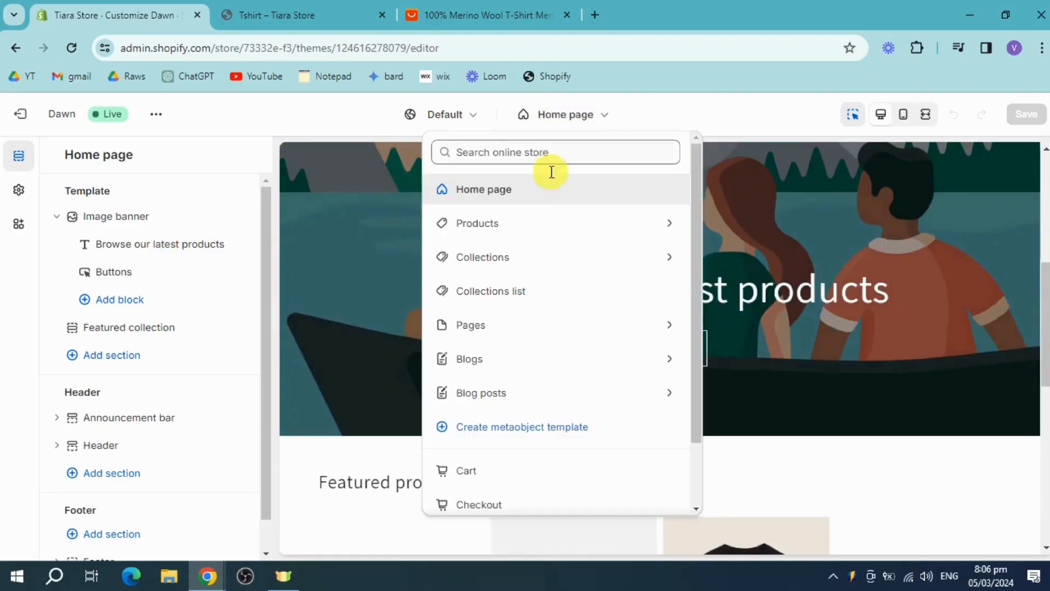
click(508, 224)
click(508, 225)
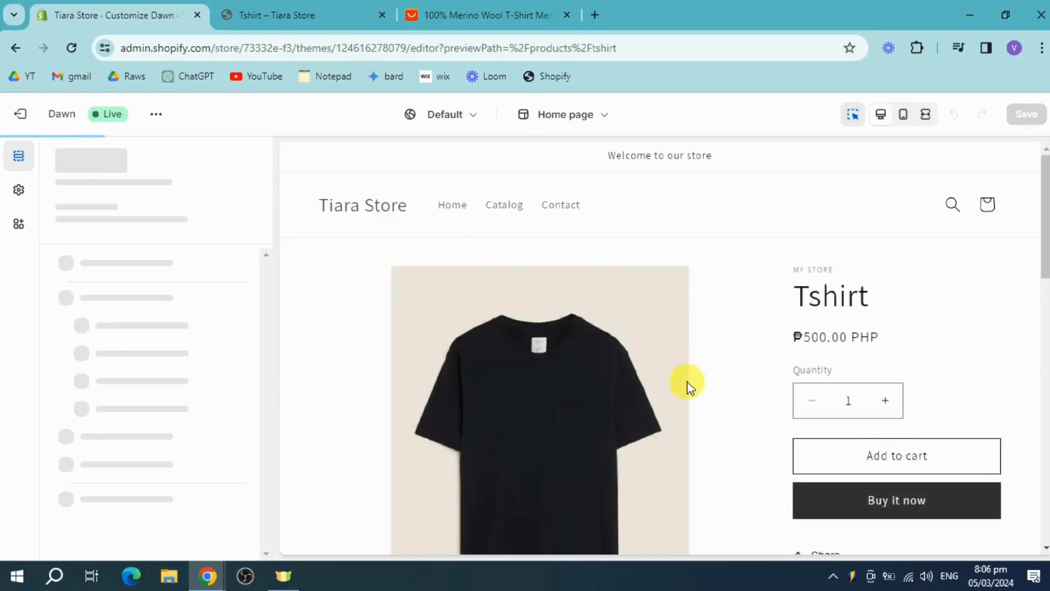
Step: Examine the Tshirt preview and the template's list of sections and blocks for a place to show reviews
scroll(821, 394, down, 3)
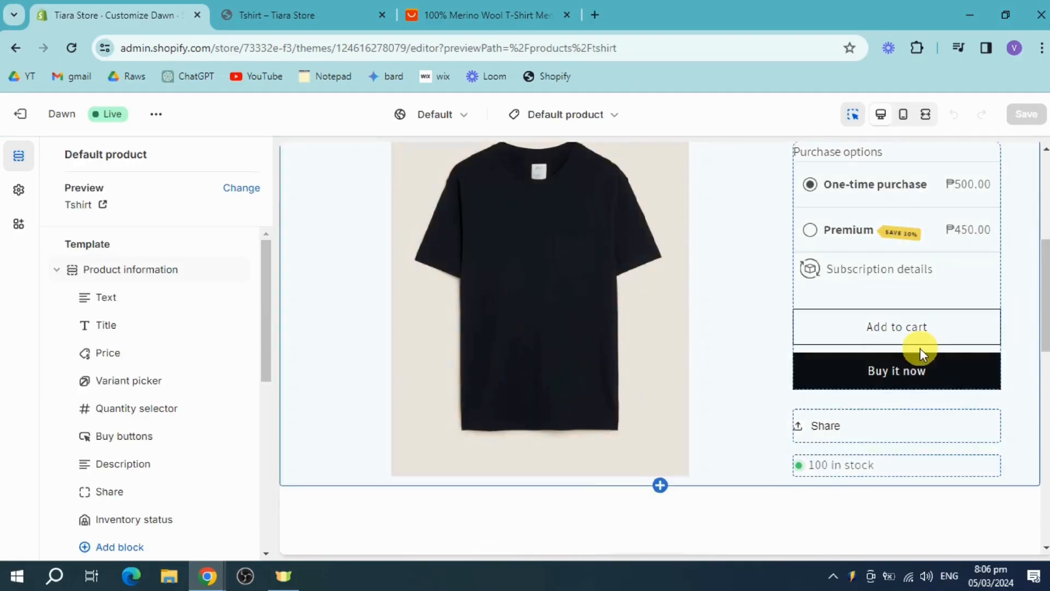
scroll(957, 365, down, 3)
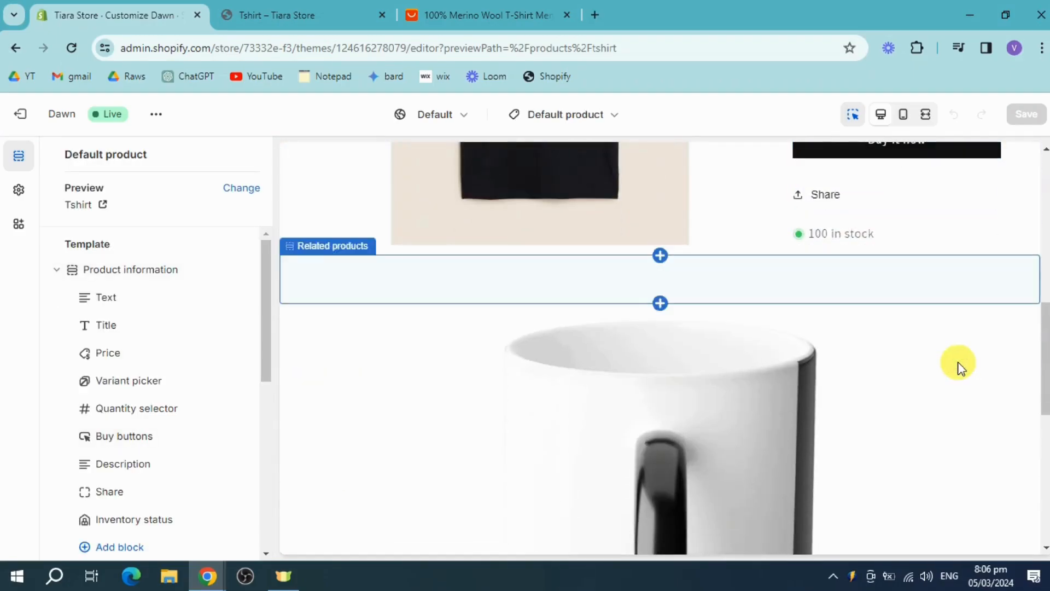
scroll(138, 394, down, 1)
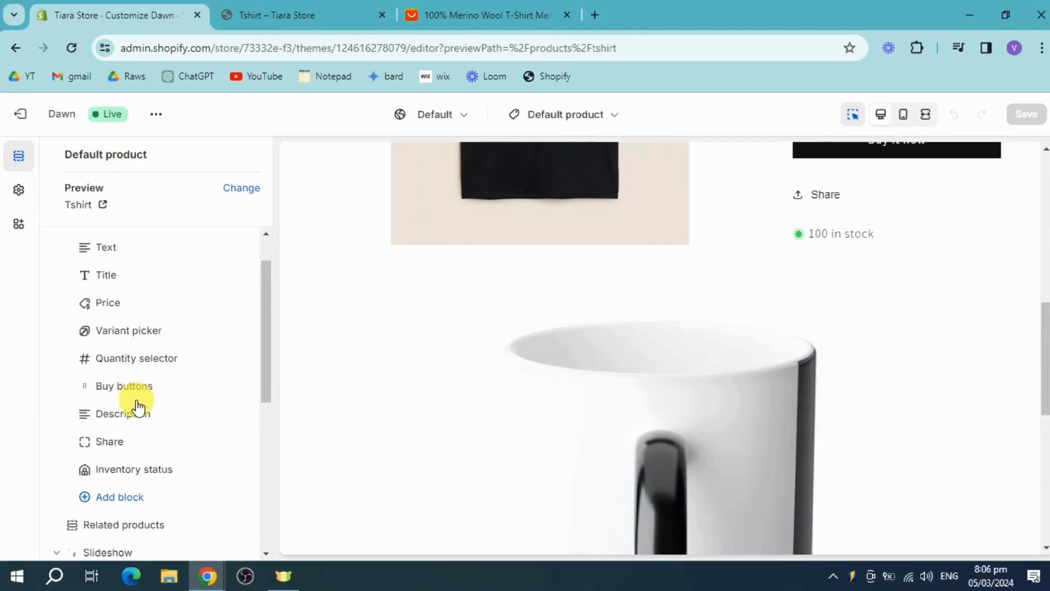
scroll(138, 405, down, 2)
scroll(171, 395, down, 5)
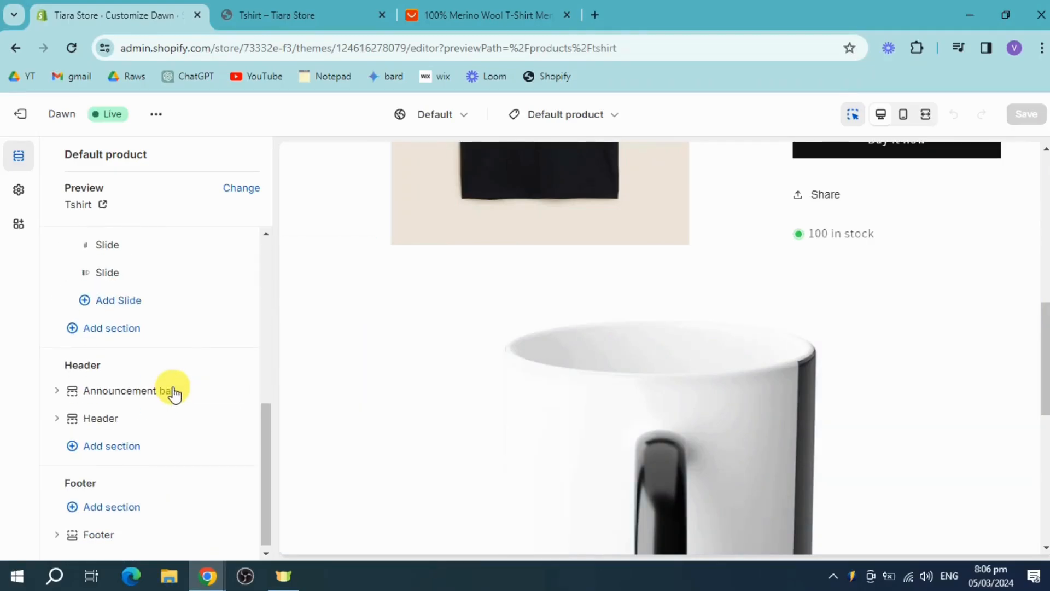
mouse_move(175, 391)
scroll(176, 389, up, 10)
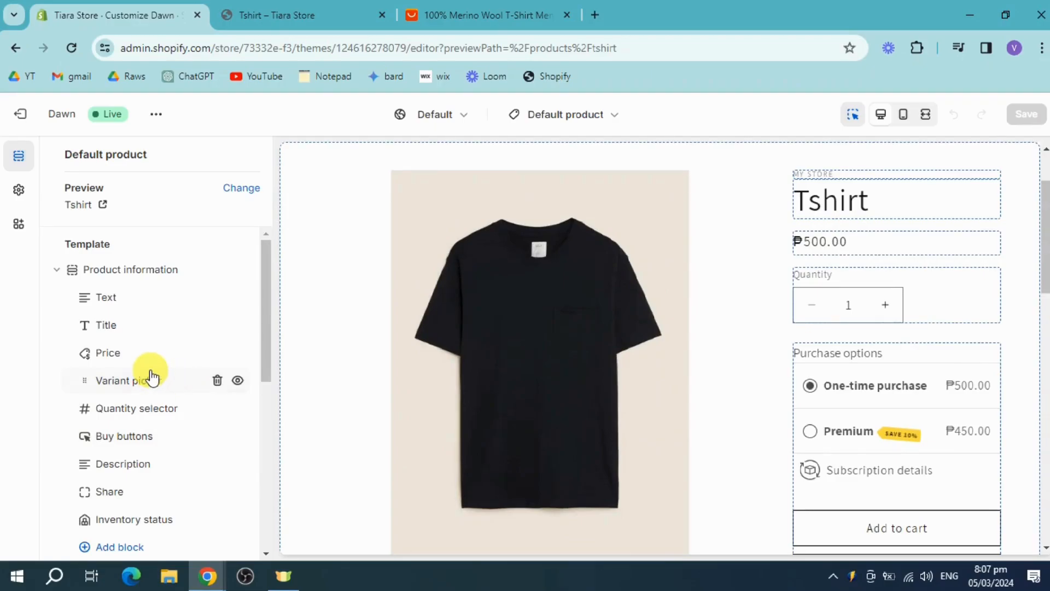
scroll(151, 377, down, 3)
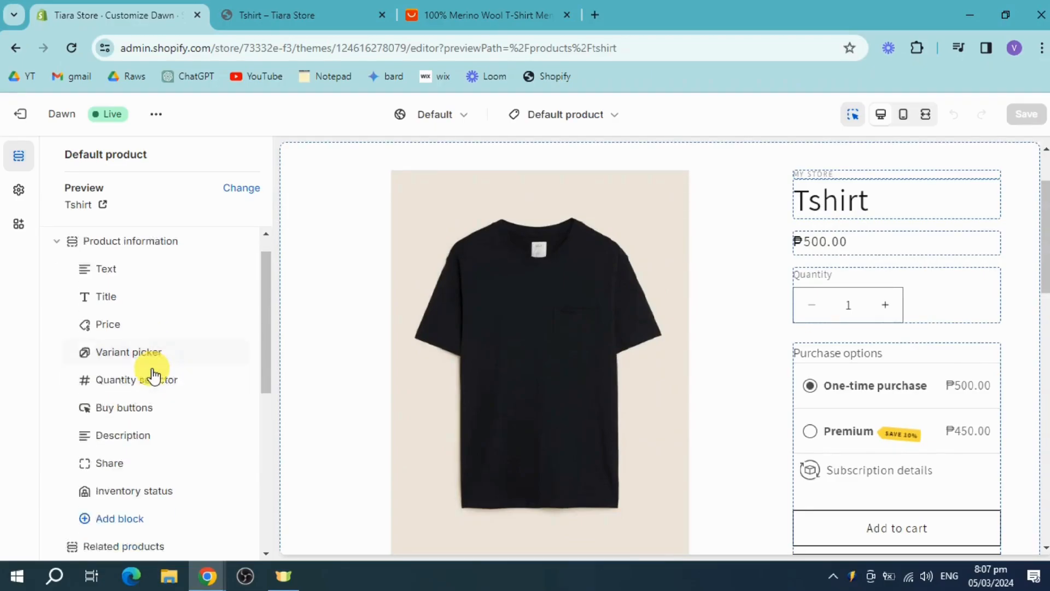
Step: Add the Judge.me Reviews Text app block to the product information section and check it in the preview
click(119, 395)
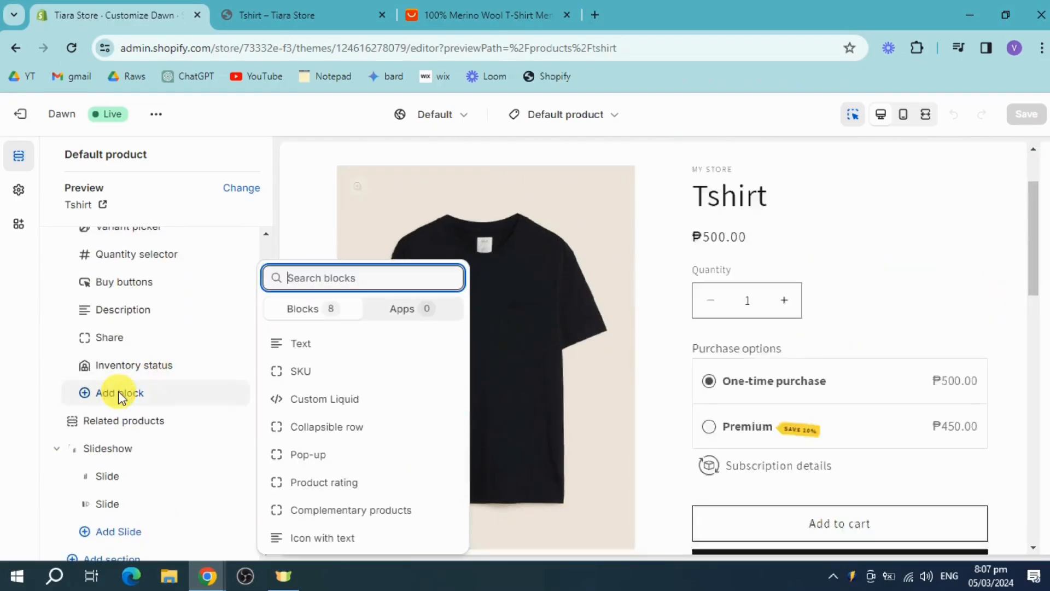
click(412, 311)
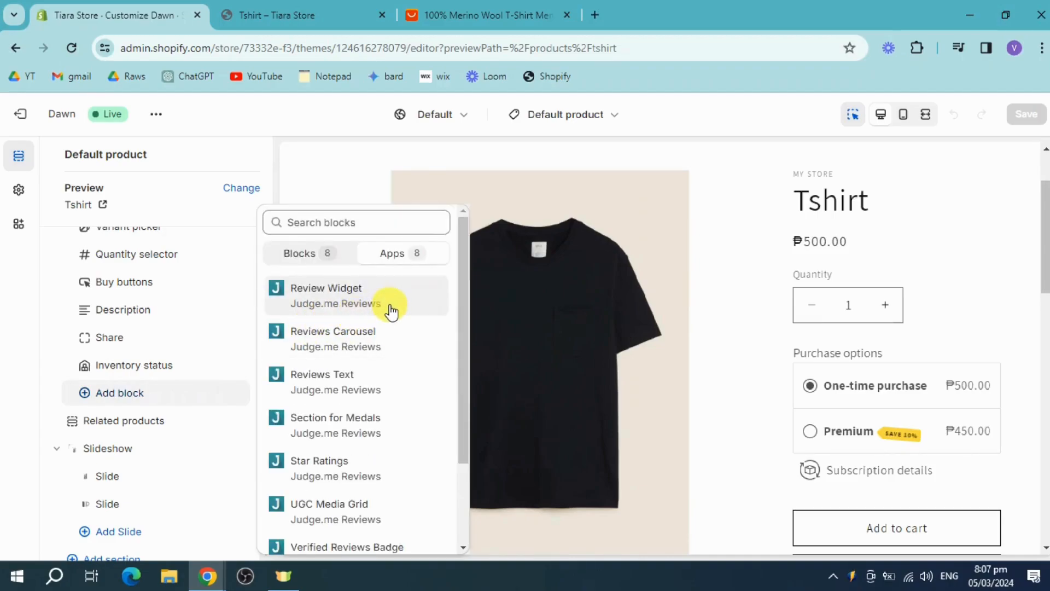
click(370, 390)
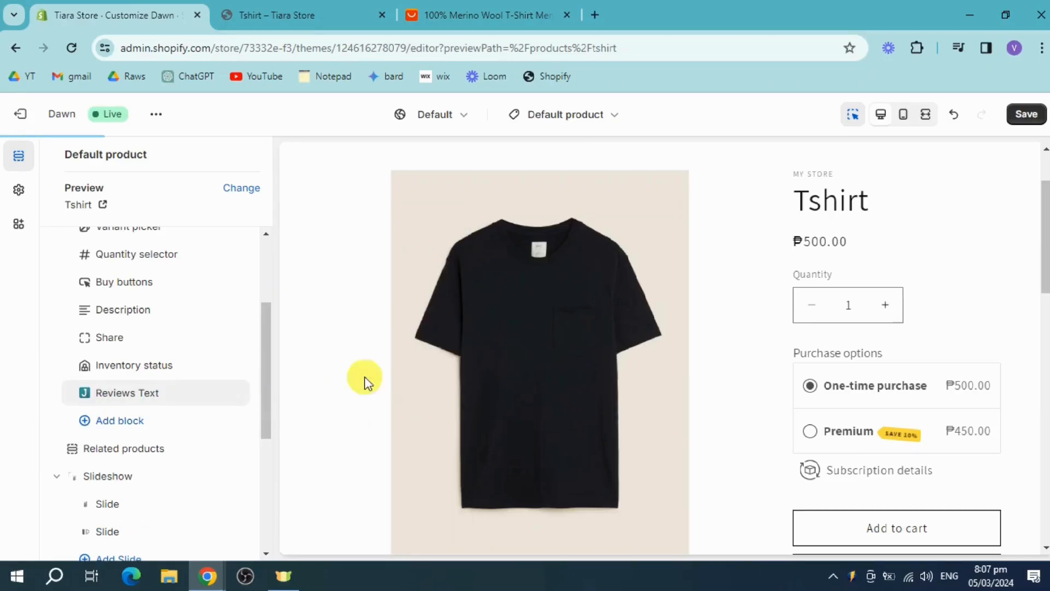
scroll(690, 383, down, 4)
scroll(689, 383, down, 4)
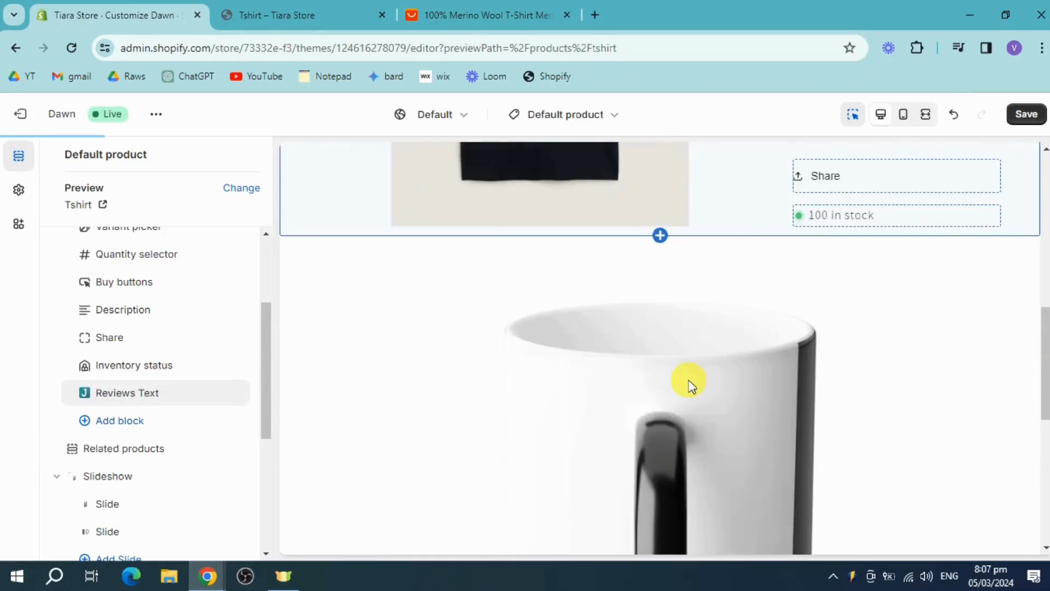
scroll(343, 383, up, 2)
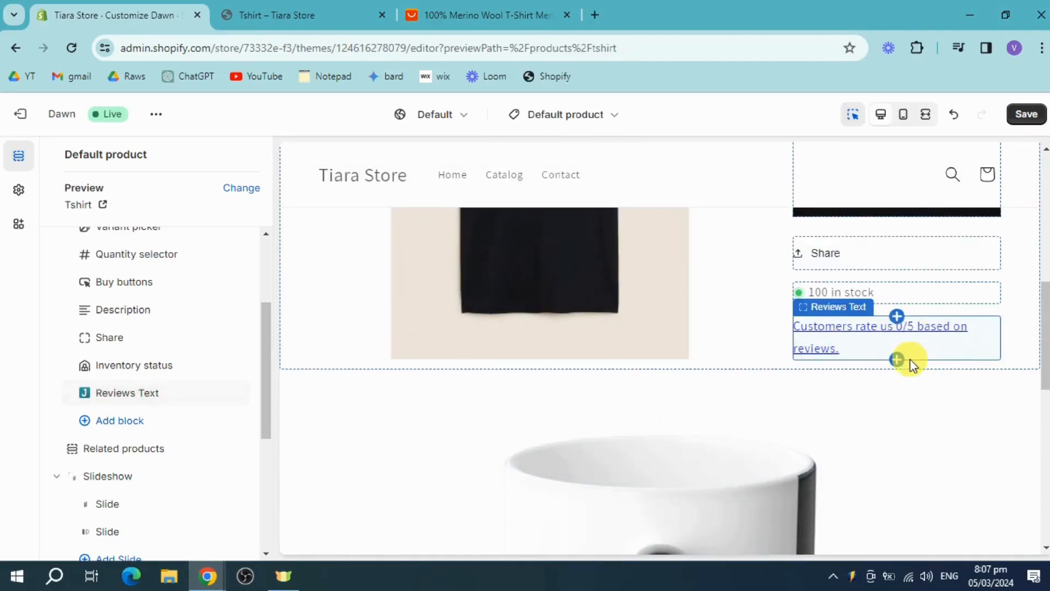
Step: Add the Judge.me Review Widget app block after the Reviews Text block, check the preview, and save the theme
click(120, 427)
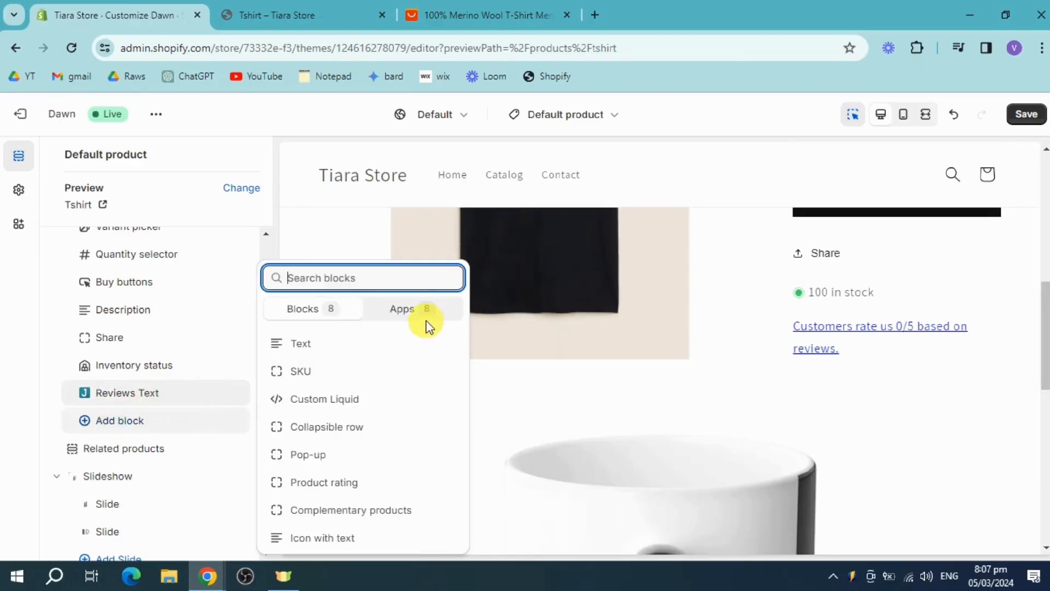
click(424, 312)
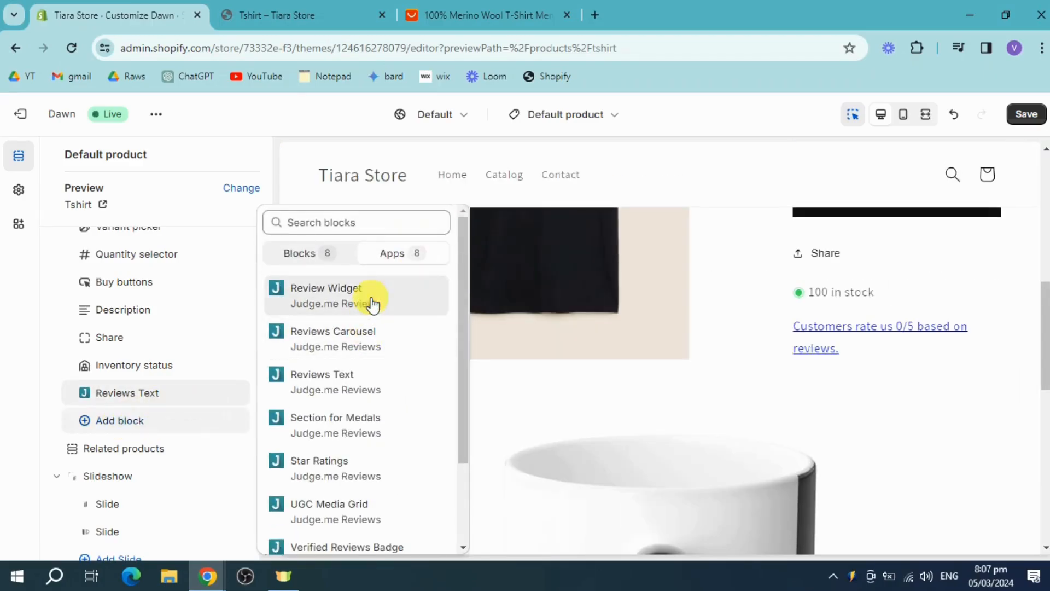
click(374, 304)
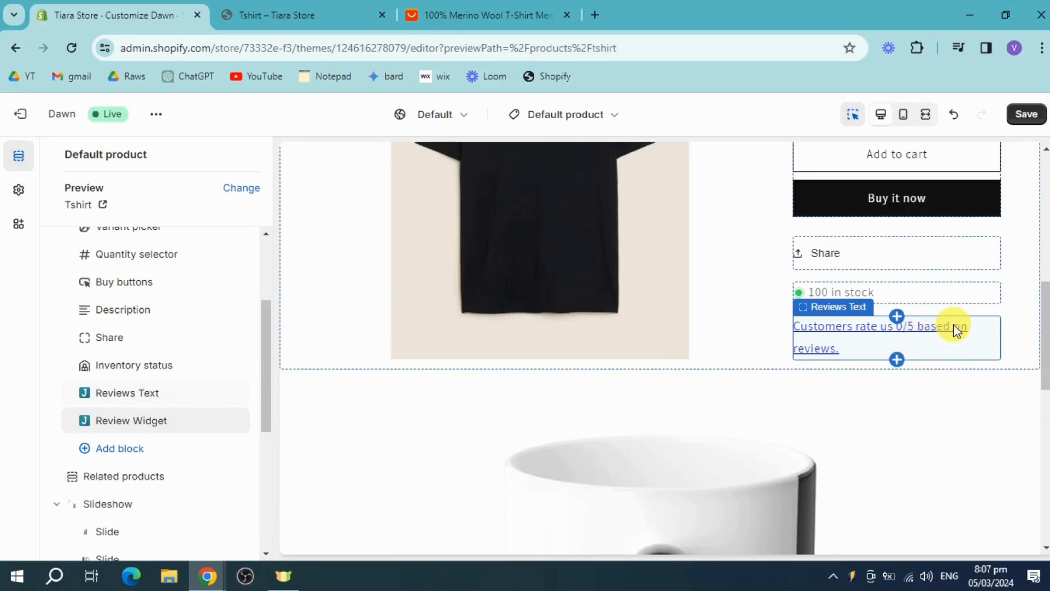
click(1006, 319)
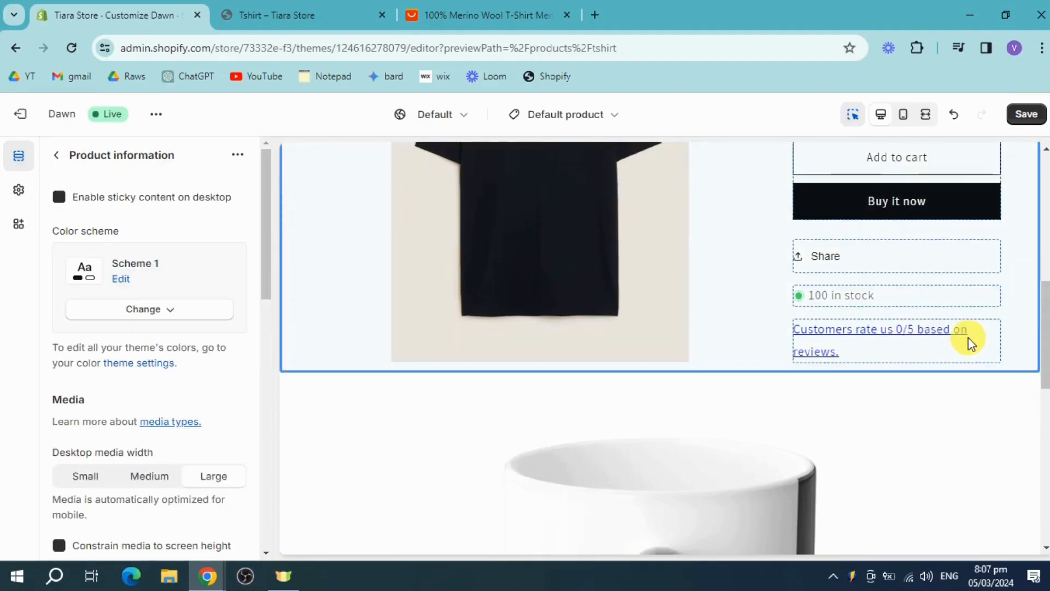
scroll(947, 344, down, 4)
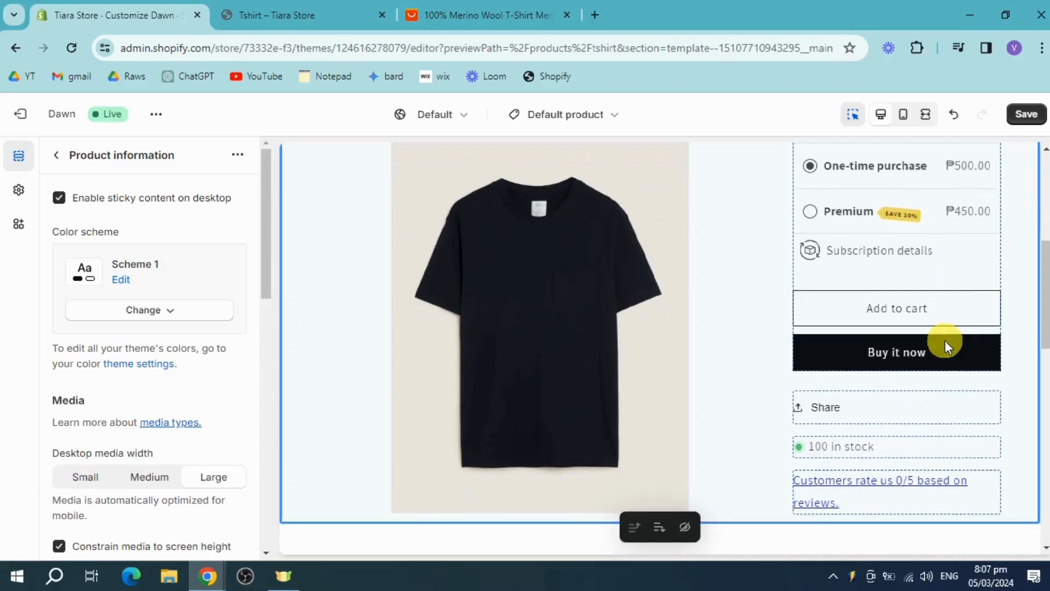
click(1016, 119)
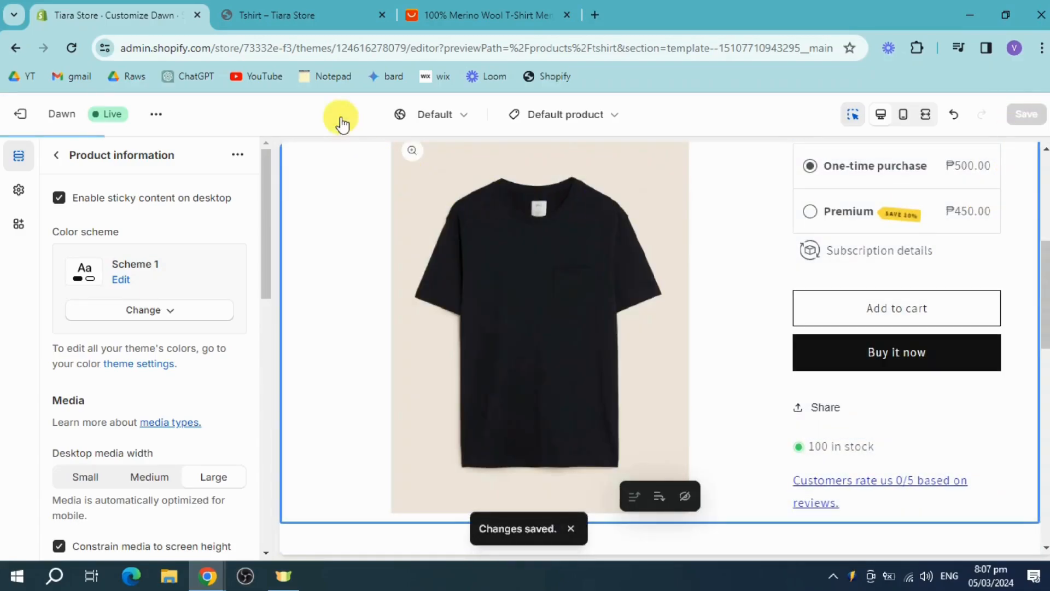
Step: Reload the Tshirt product page in the online store and check it for the added review blocks
click(282, 14)
scroll(615, 309, down, 7)
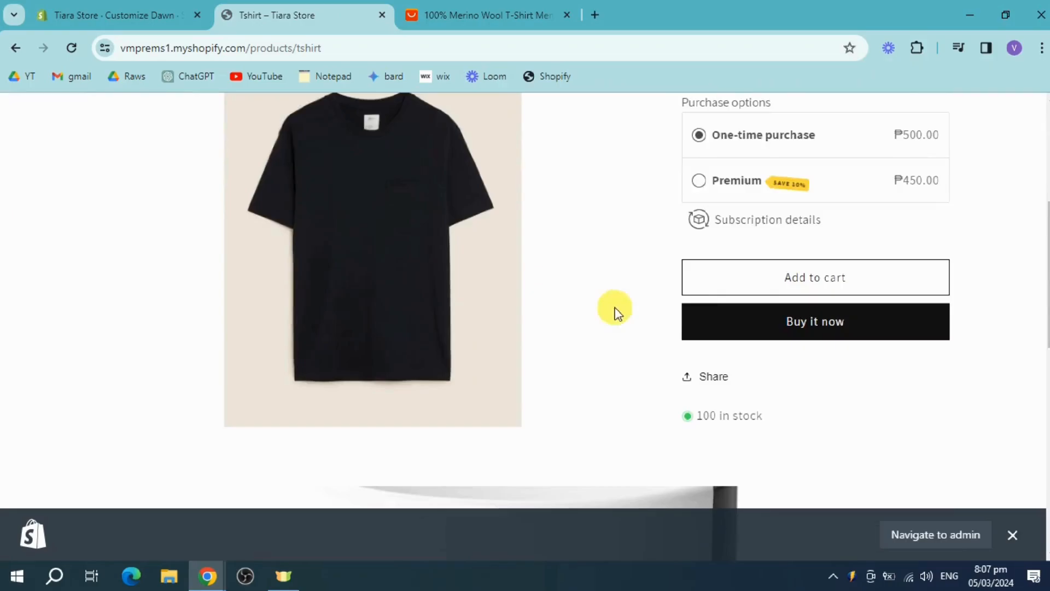
scroll(740, 328, up, 7)
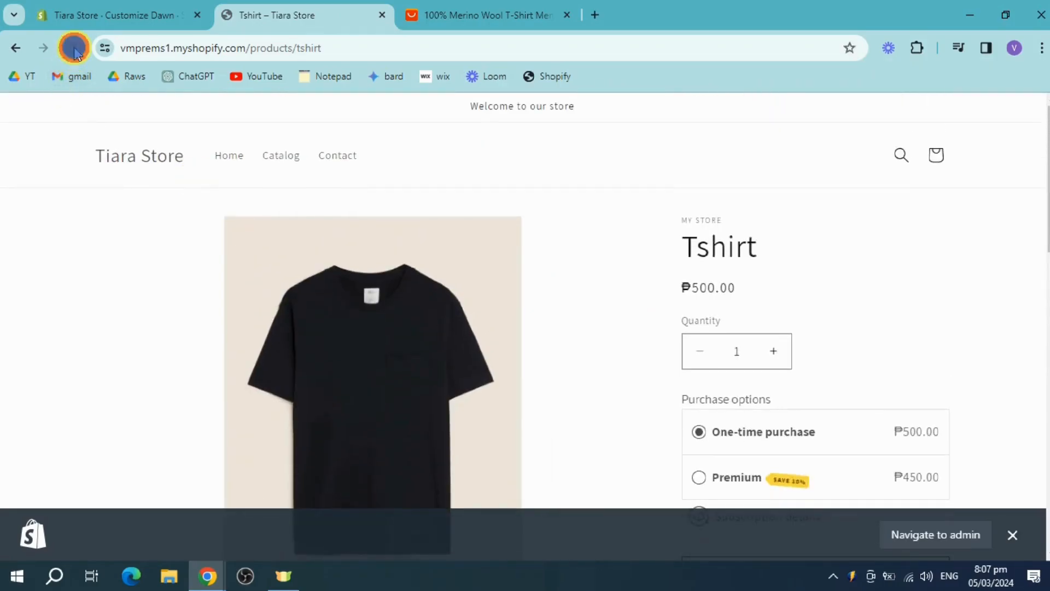
click(74, 49)
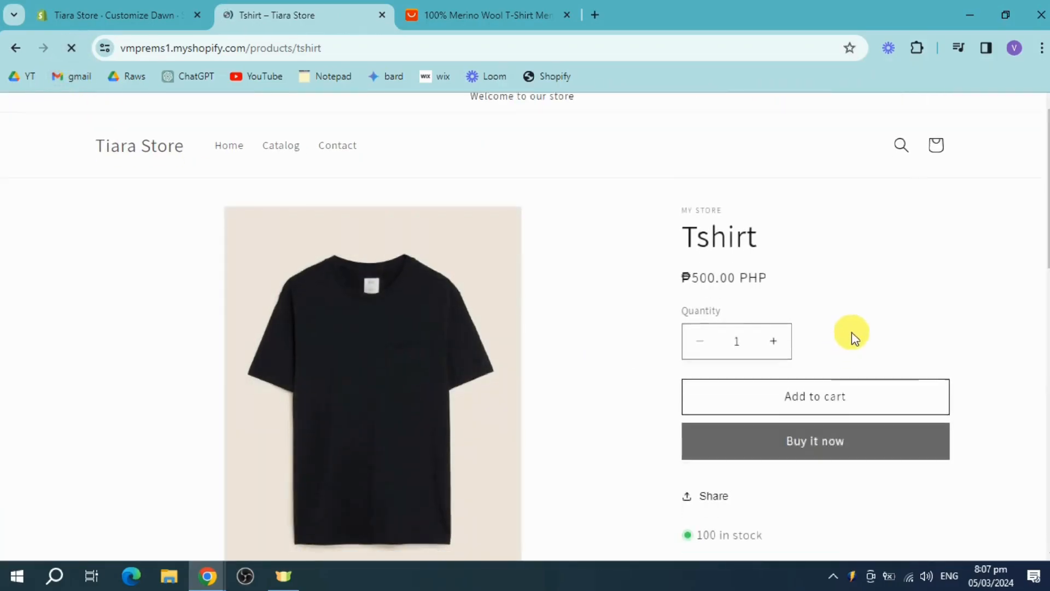
scroll(852, 332, down, 5)
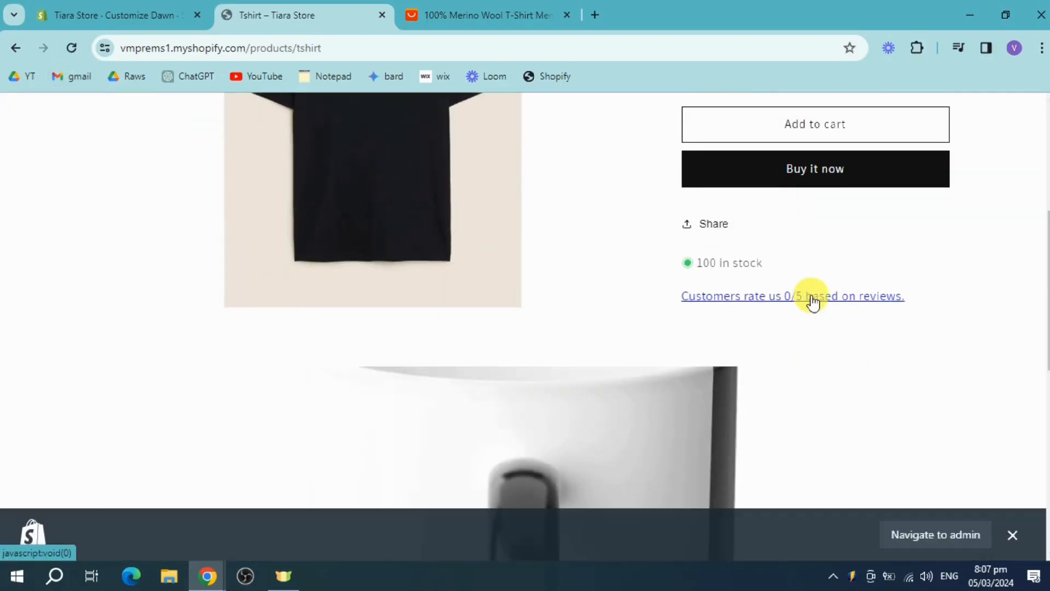
Step: Try the customer rating link below the Tshirt's stock status and return to the theme editor
scroll(813, 300, up, 3)
click(809, 291)
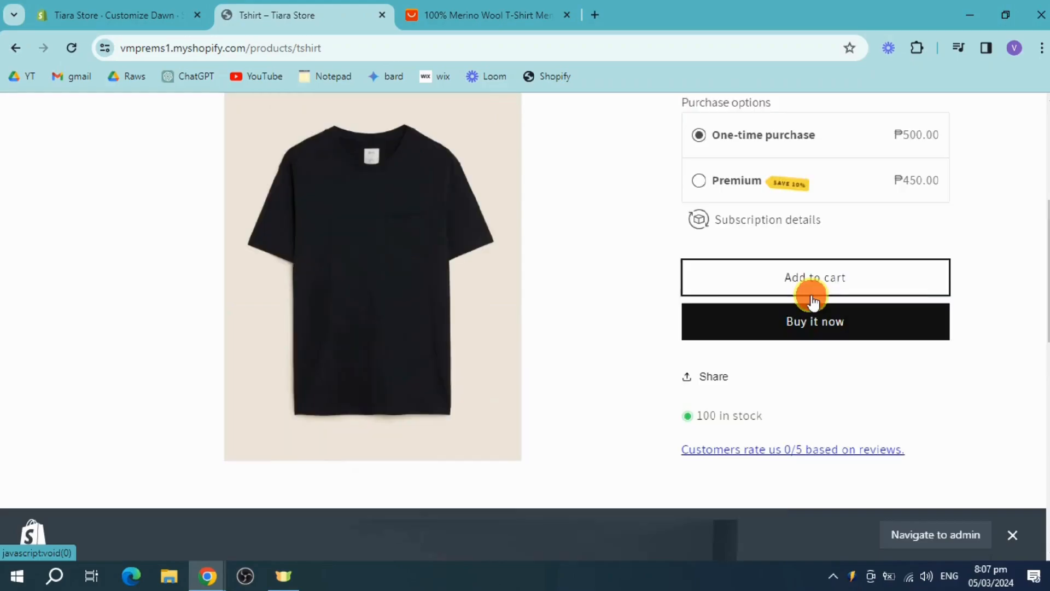
click(840, 459)
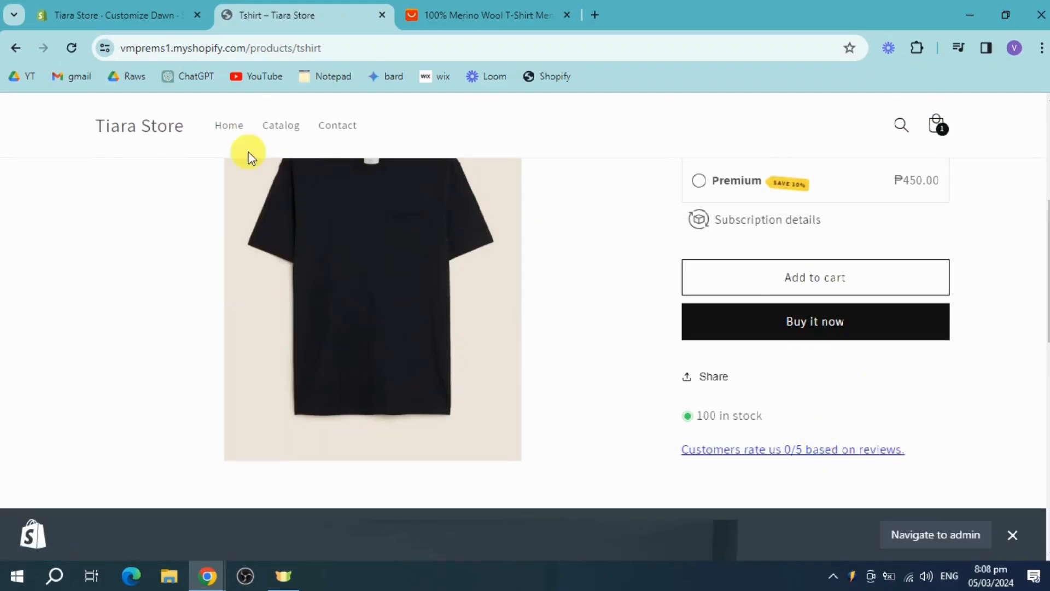
click(148, 21)
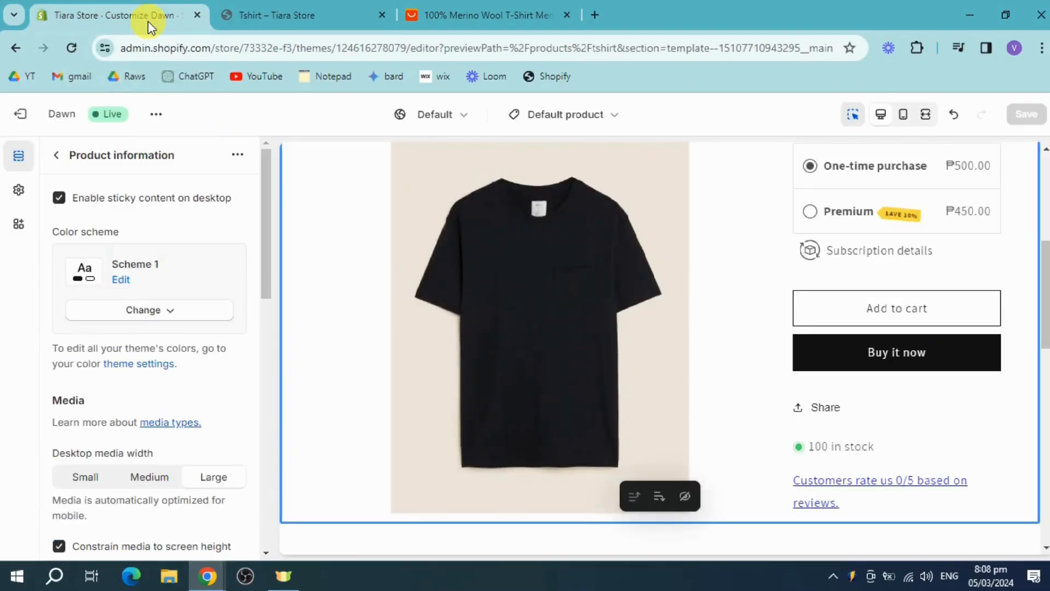